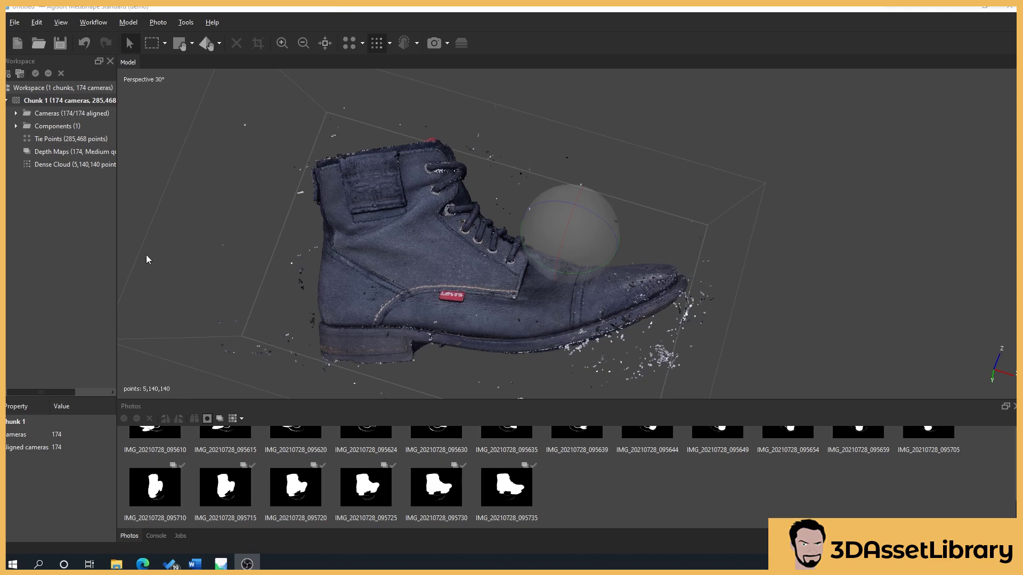
- Build a Chunk 1 mesh from depth maps at Medium quality with High face count
mouse_move(571, 220)
left_mouse_down()
mouse_move(567, 232)
mouse_move(587, 232)
left_mouse_up()
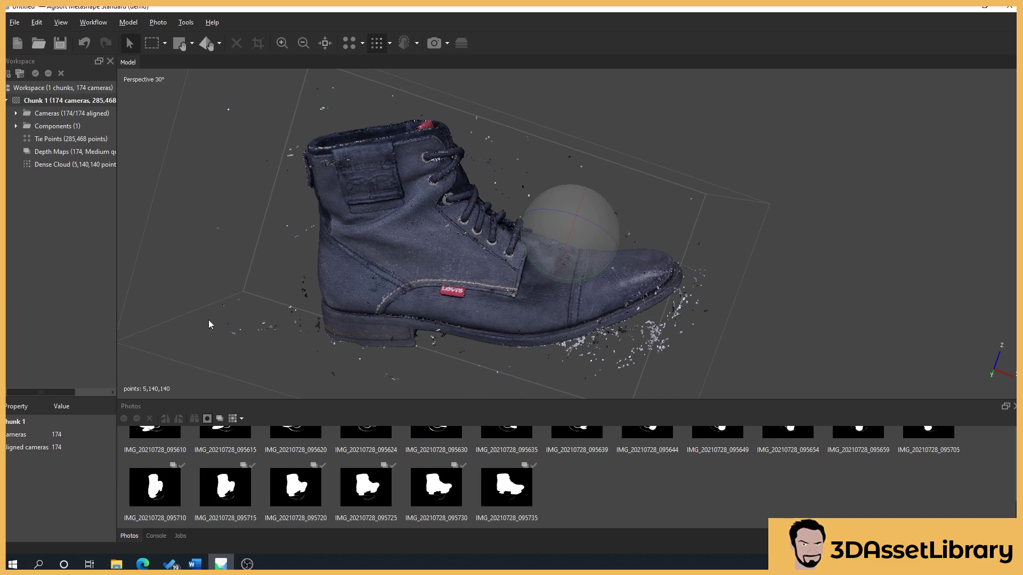
right_click(41, 105)
mouse_move(78, 228)
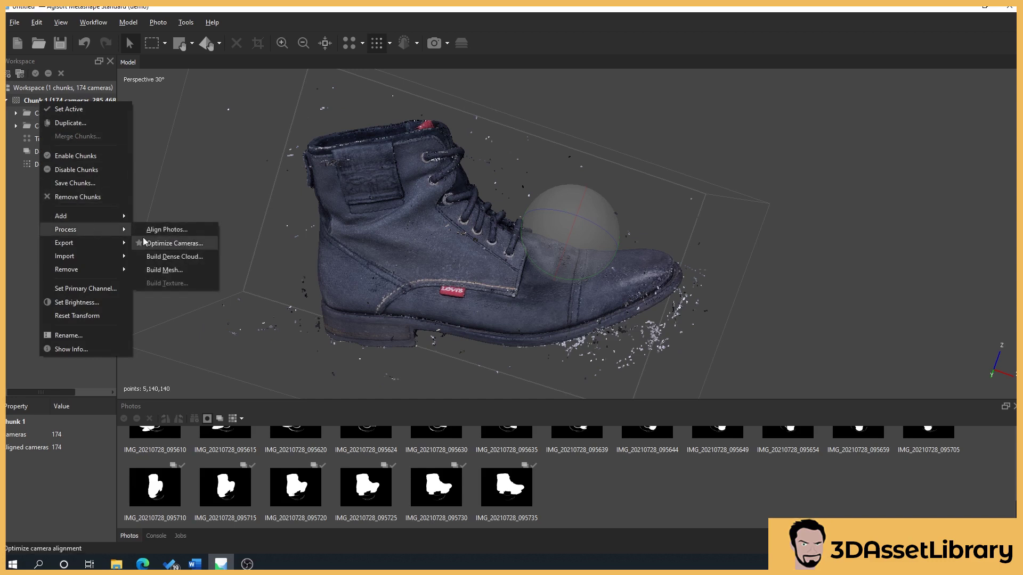
left_click(164, 269)
left_click(570, 179)
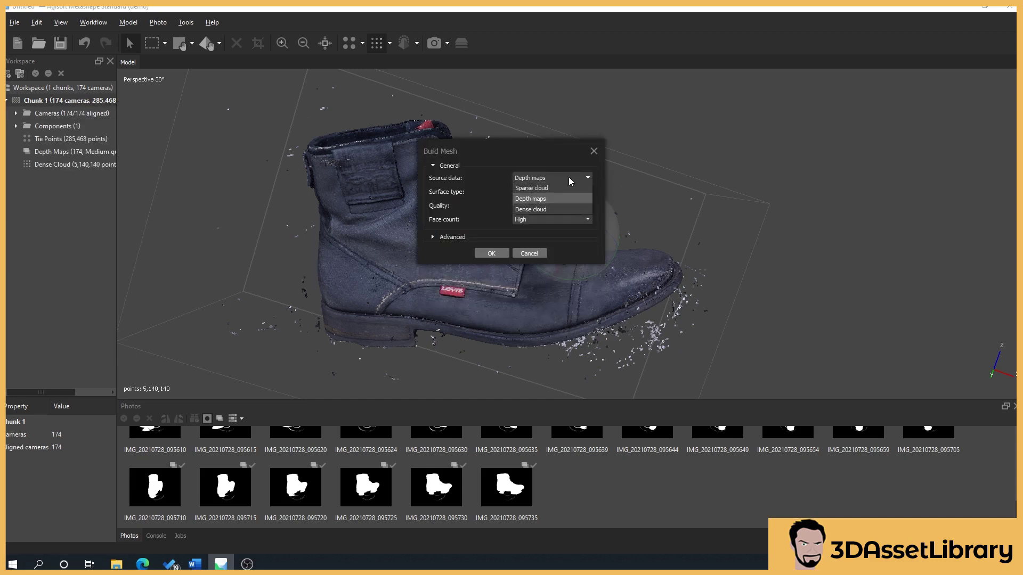
left_click(550, 180)
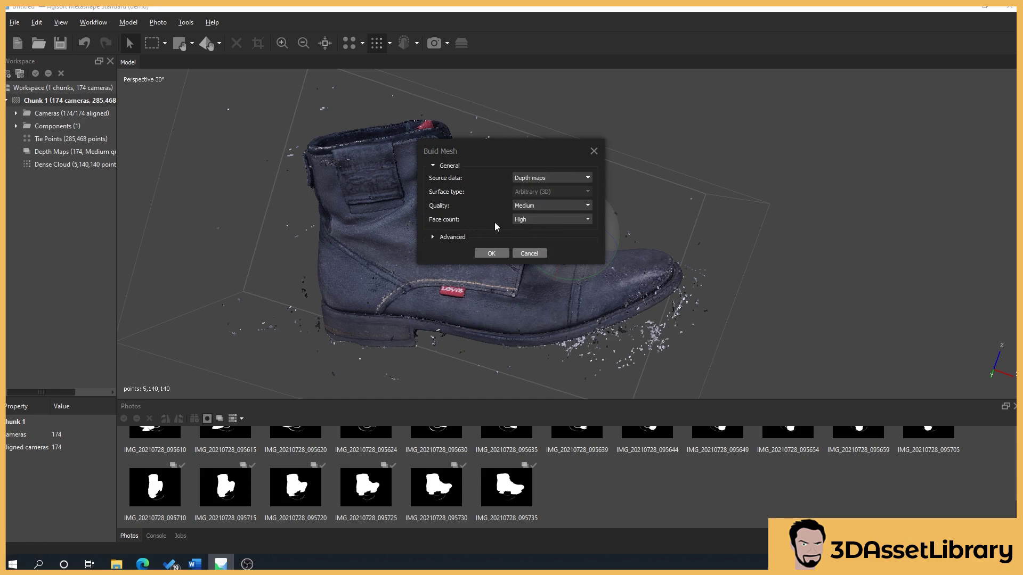
left_click(535, 208)
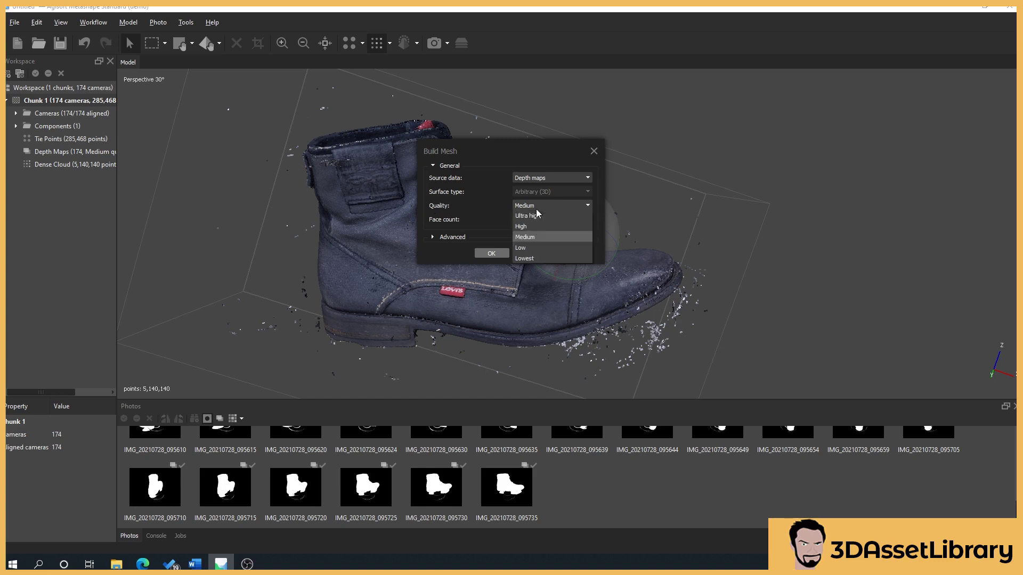
left_click(489, 197)
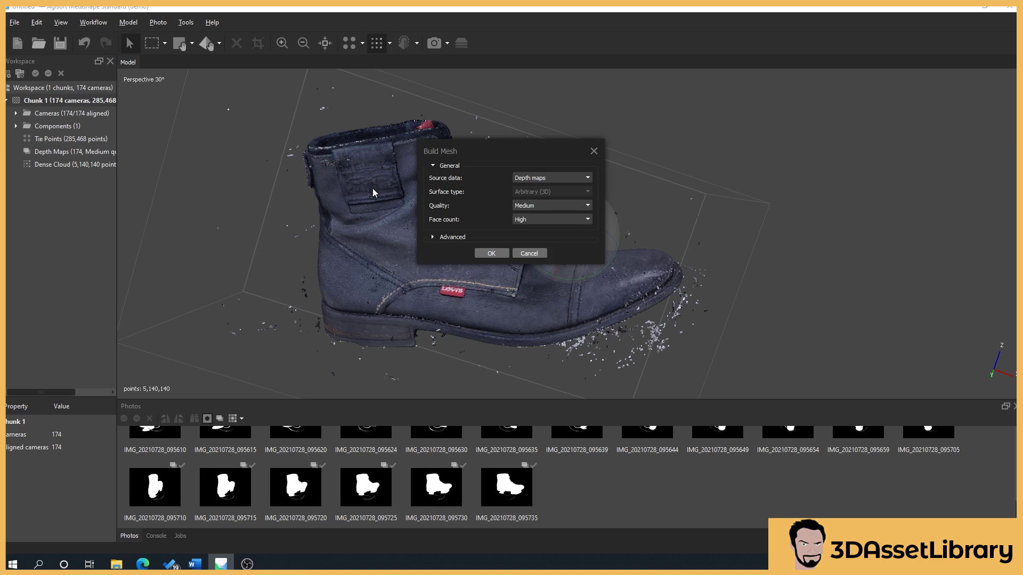
left_click(551, 221)
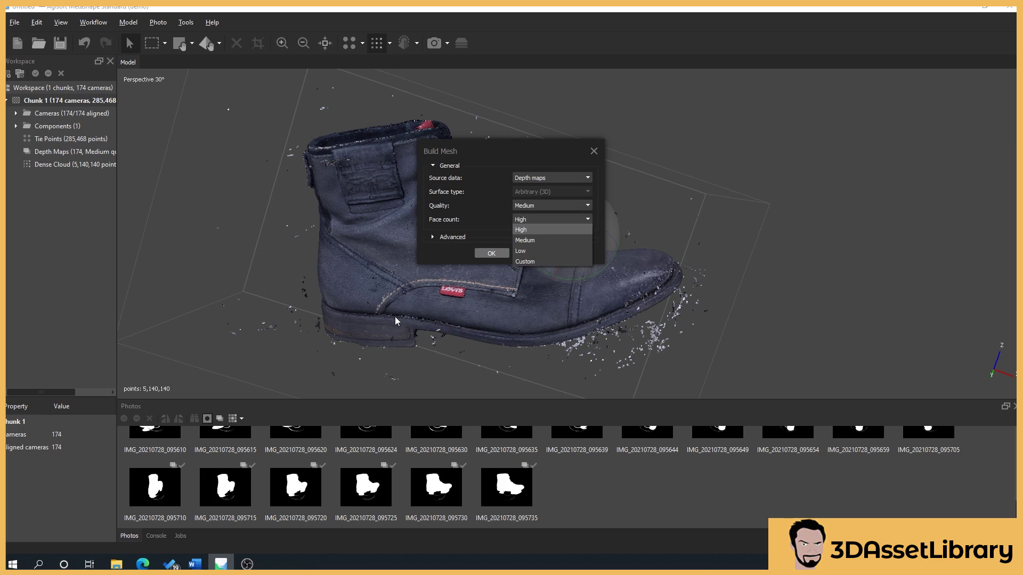
left_click(412, 236)
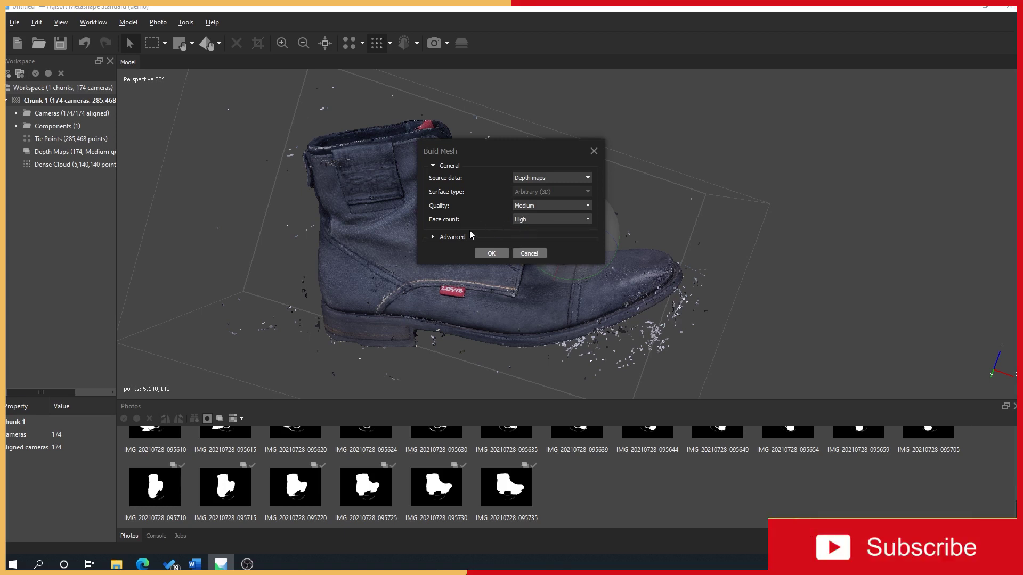
left_click(430, 237)
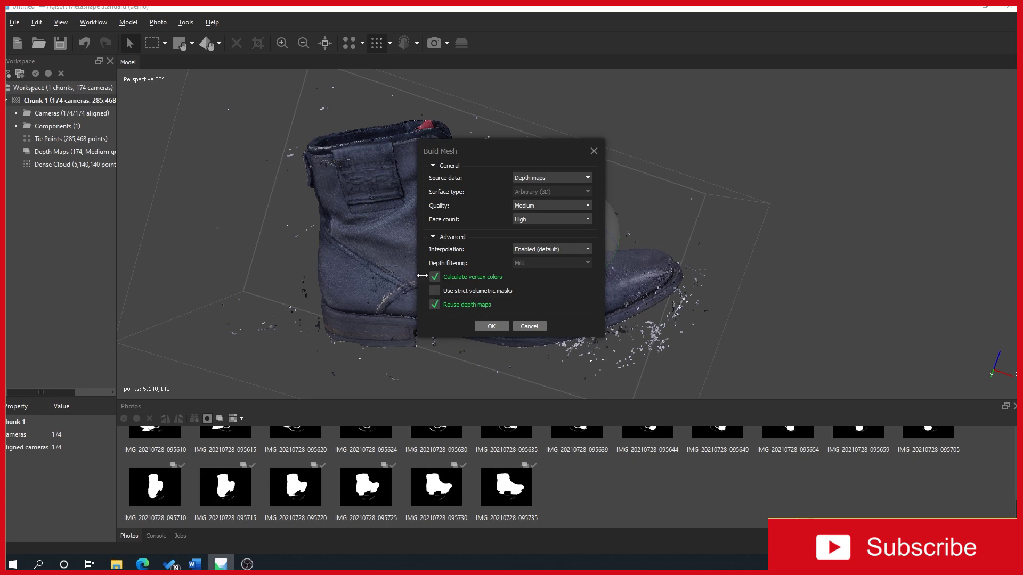
left_click(432, 237)
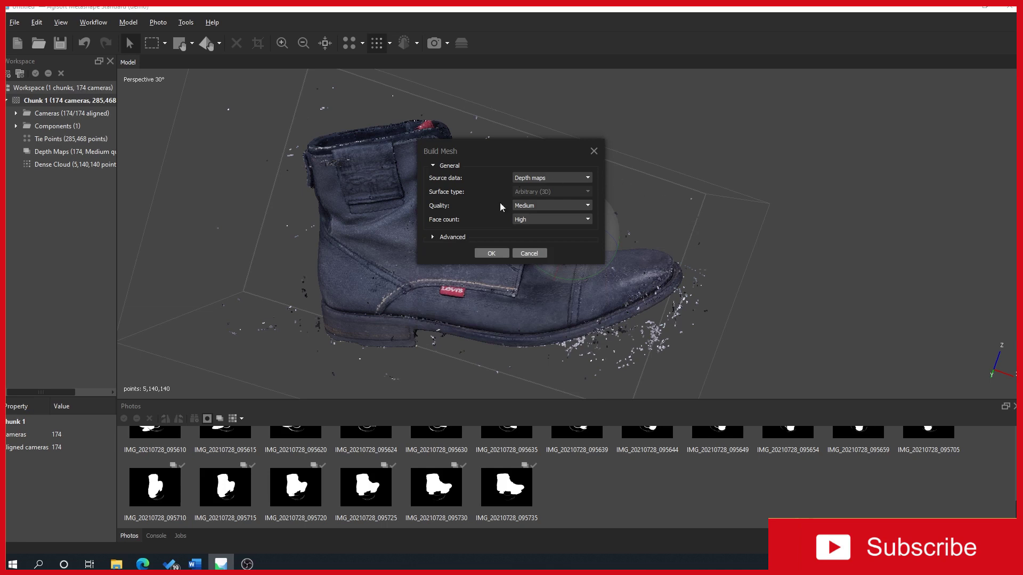
left_click(495, 252)
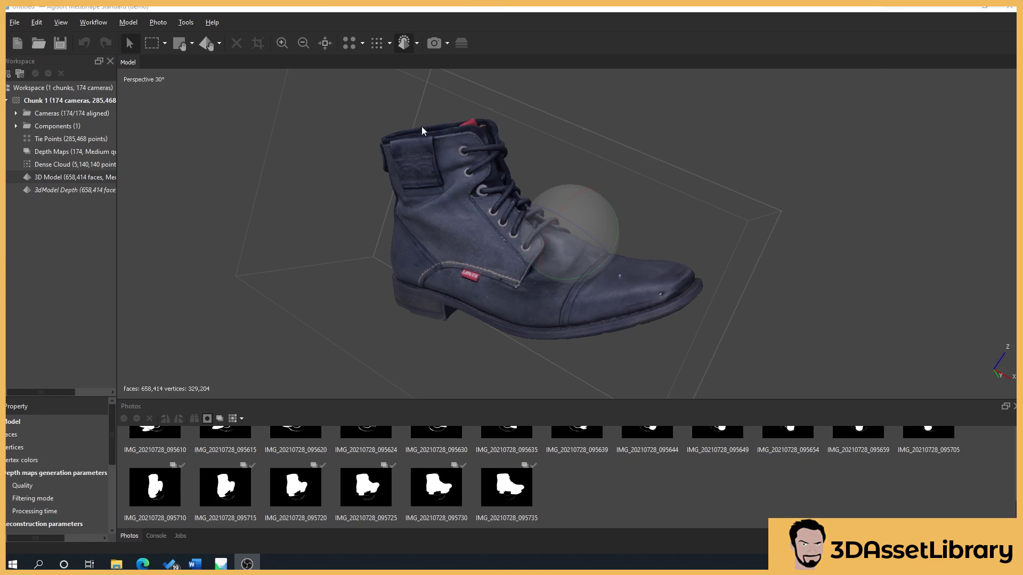
left_click_drag(594, 184, 577, 245)
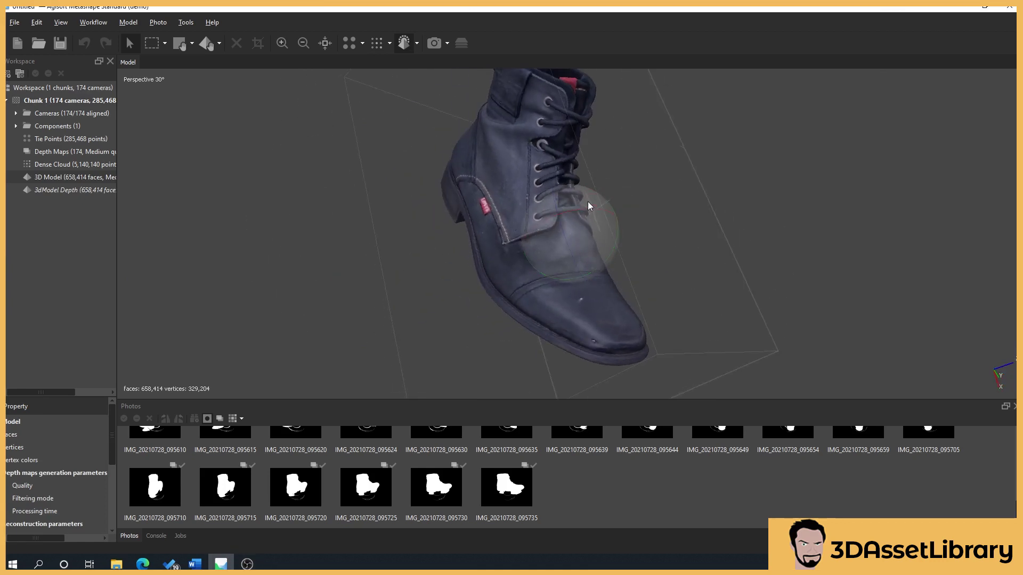
left_click_drag(587, 208, 457, 222)
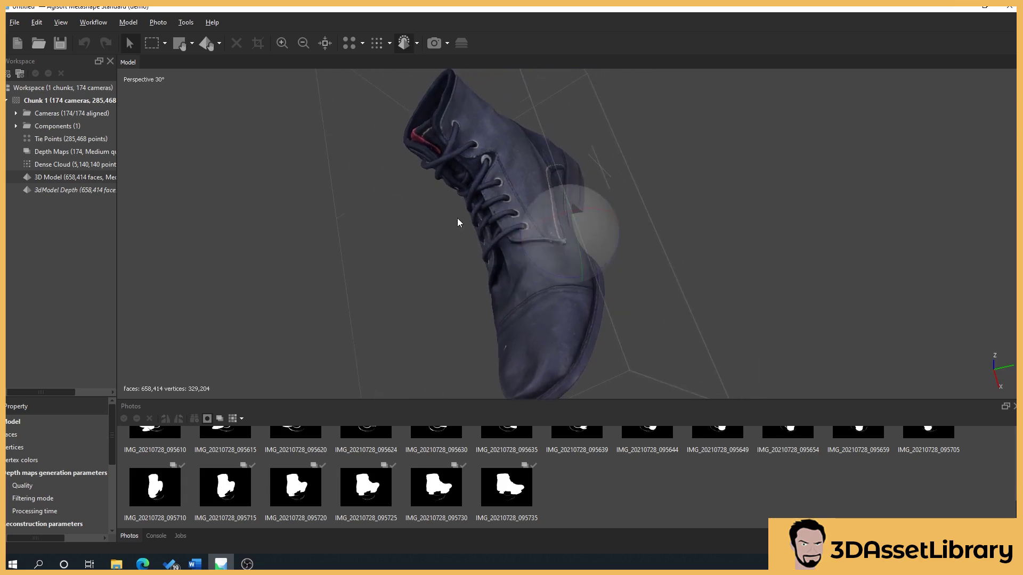
left_click_drag(568, 217, 442, 195)
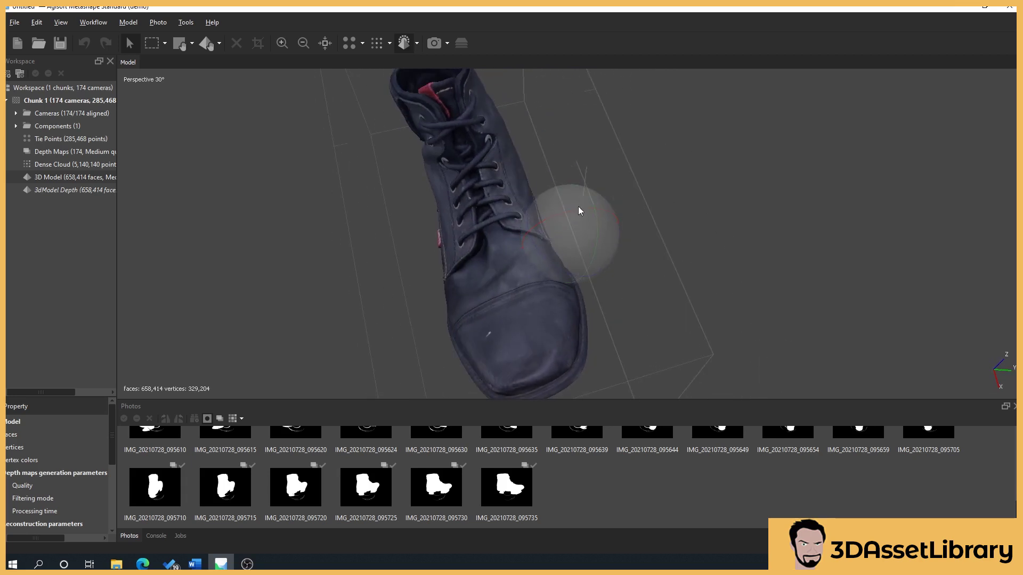
left_click_drag(545, 261, 611, 168)
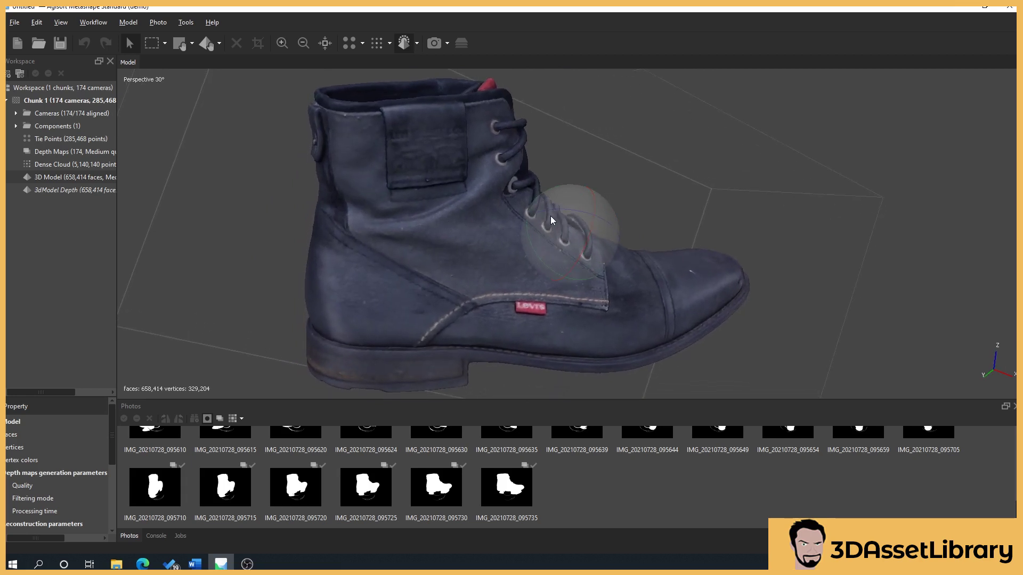
left_click_drag(551, 213, 530, 363)
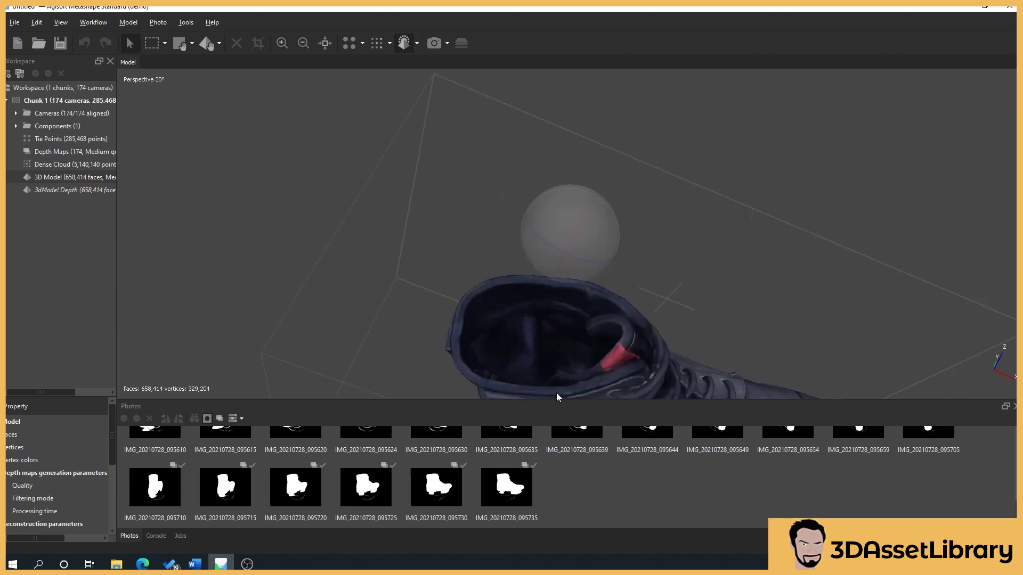
left_click_drag(580, 241, 658, 260)
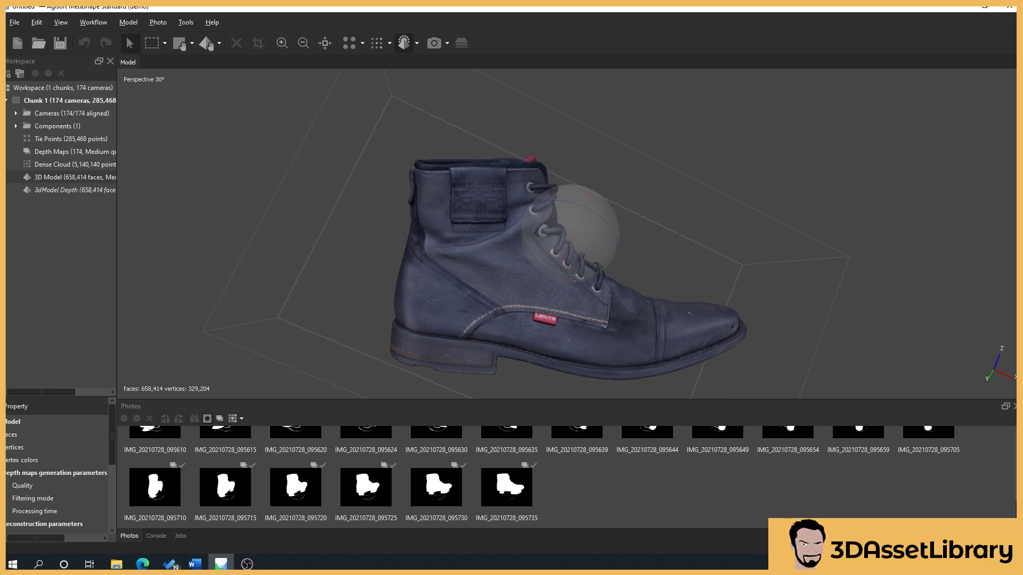
key("alt+Tab")
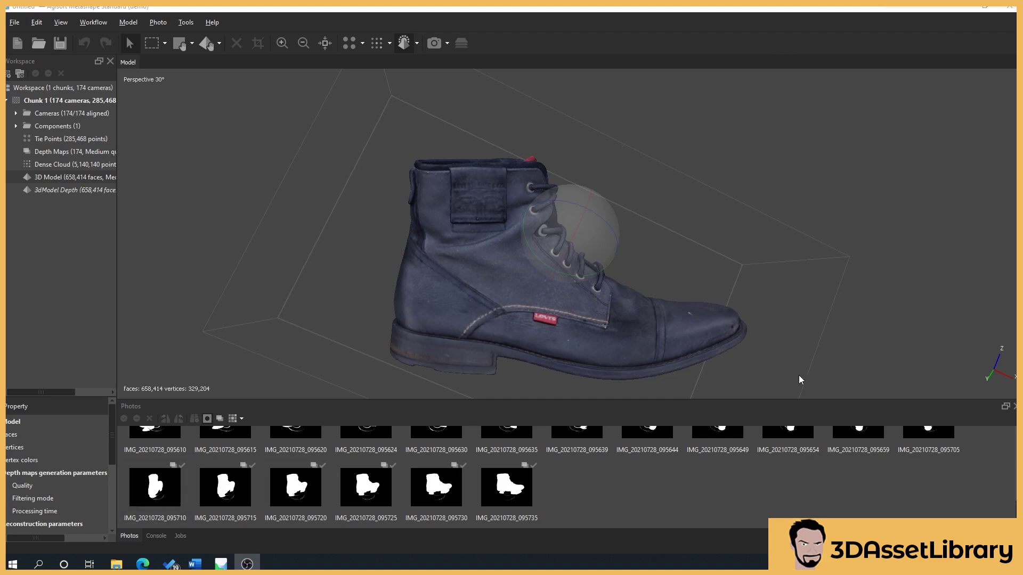
left_click(584, 218)
left_click_drag(584, 217, 567, 244)
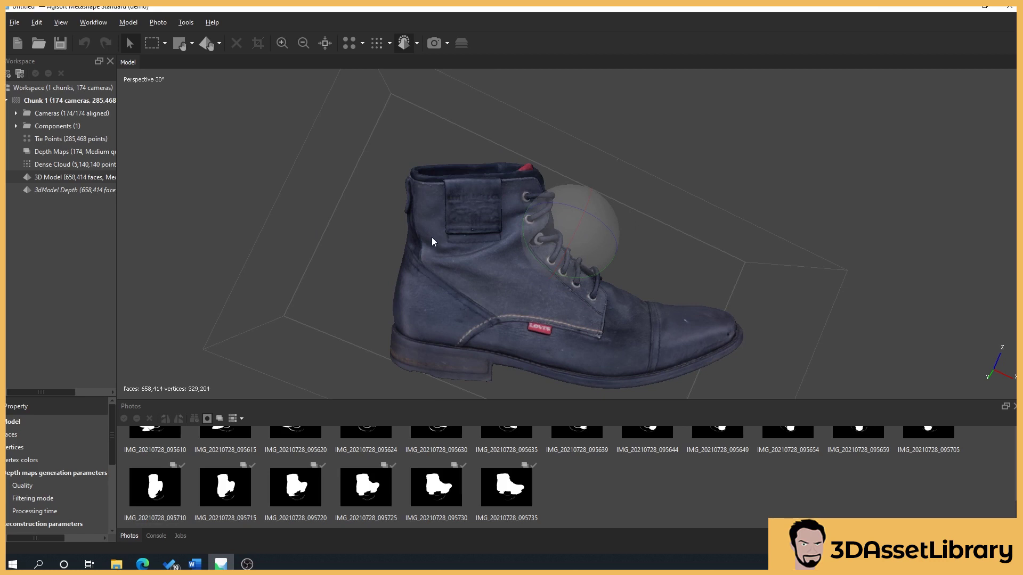
- Build a second mesh from the dense cloud with High face count (1,028,025)
right_click(46, 101)
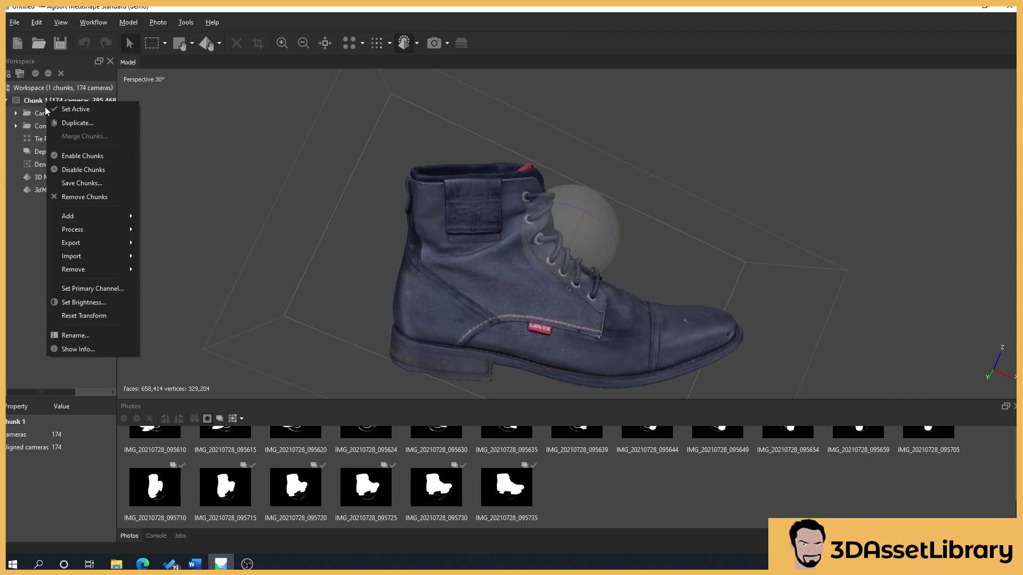
mouse_move(72, 230)
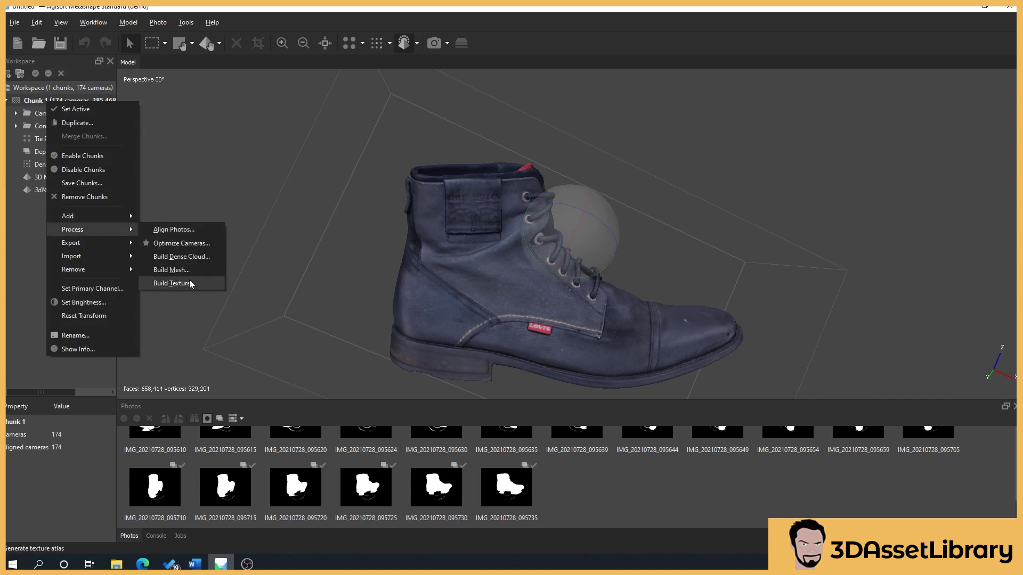
left_click(184, 266)
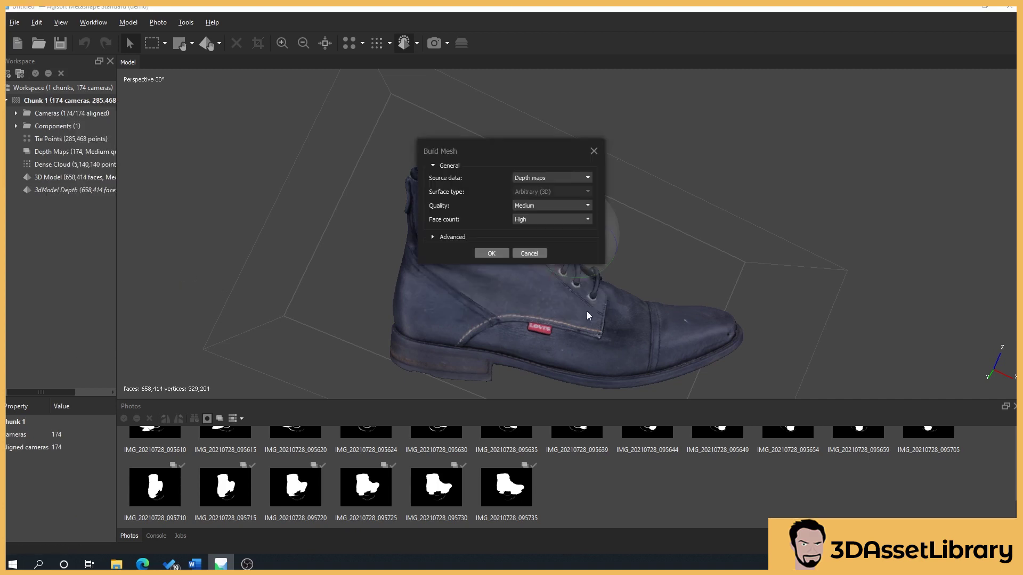
left_click(552, 177)
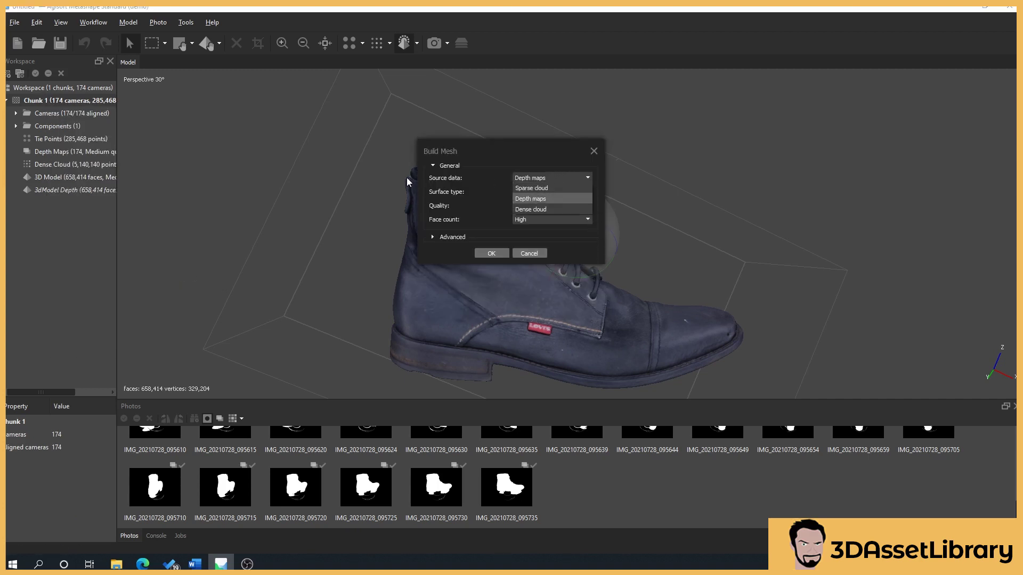
left_click(555, 210)
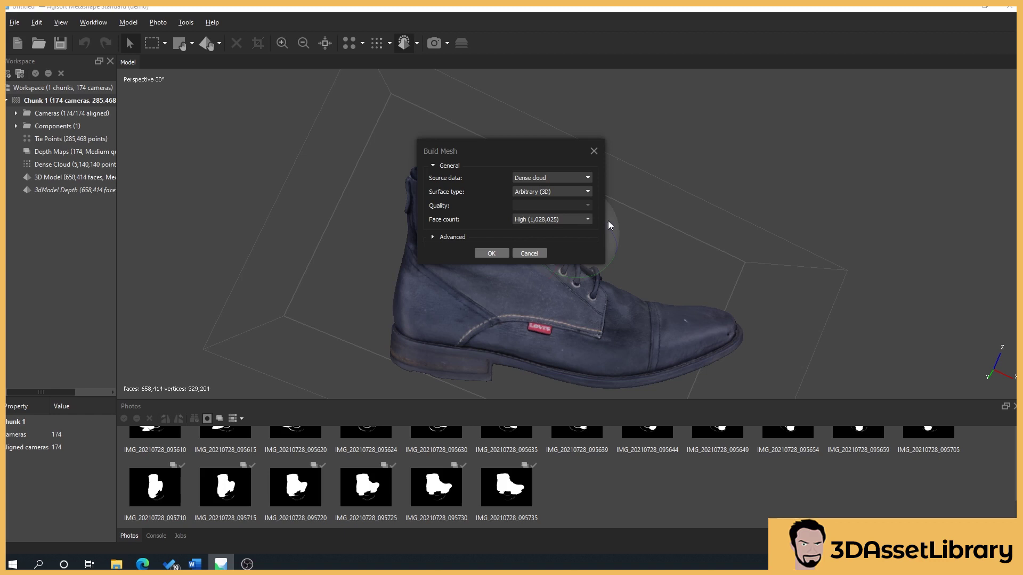
left_click(589, 218)
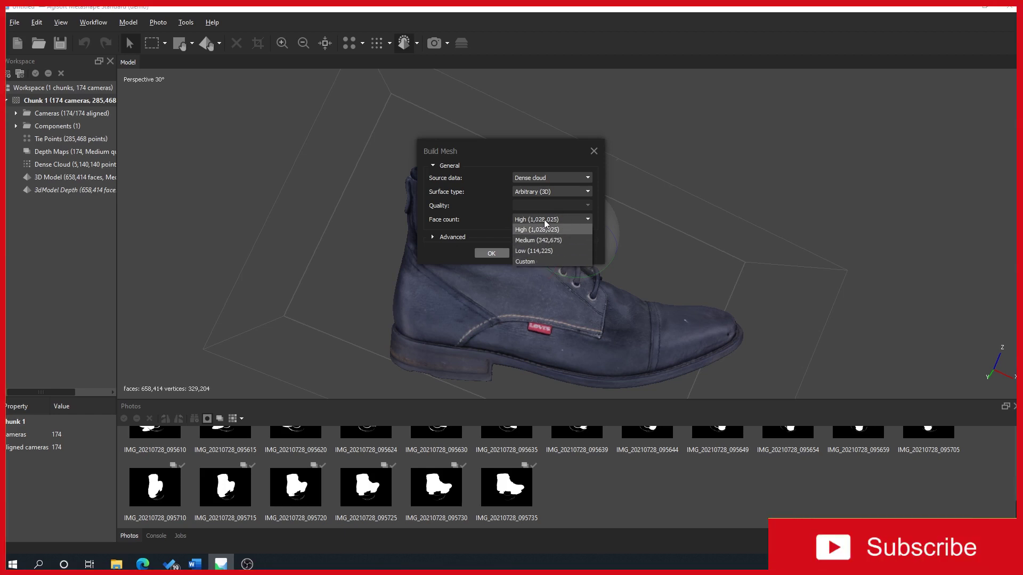
left_click(553, 230)
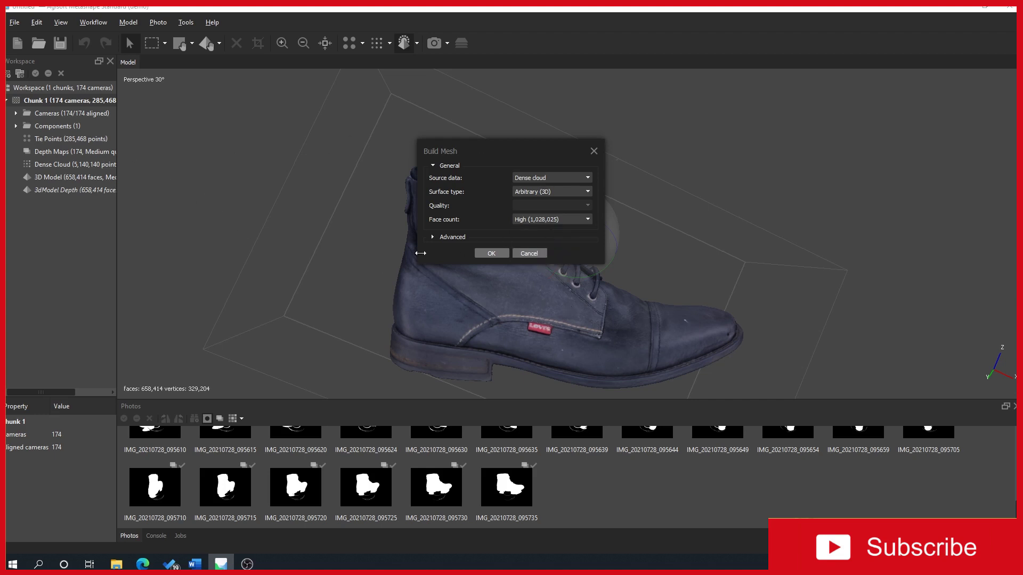
left_click(432, 239)
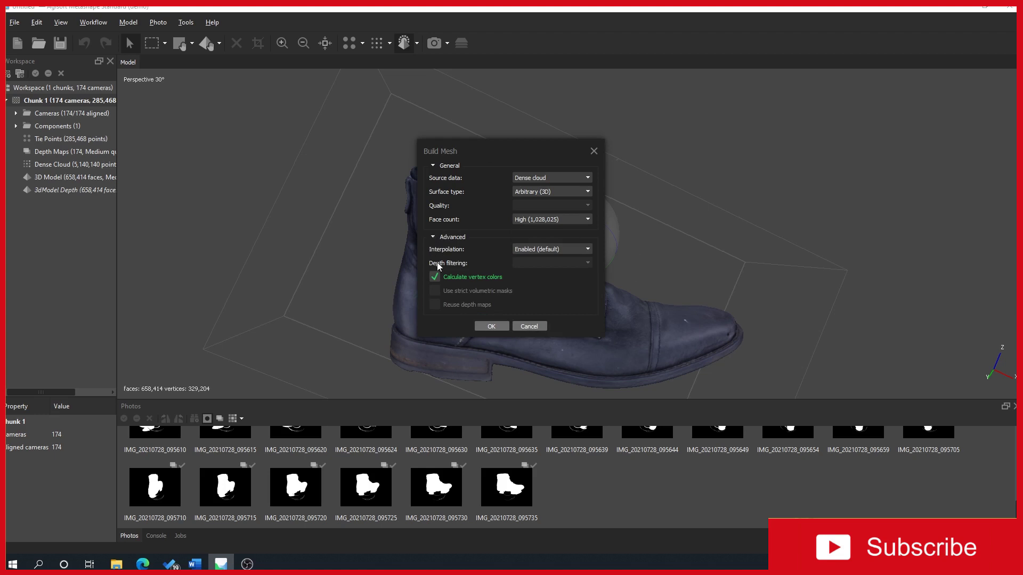
left_click(433, 237)
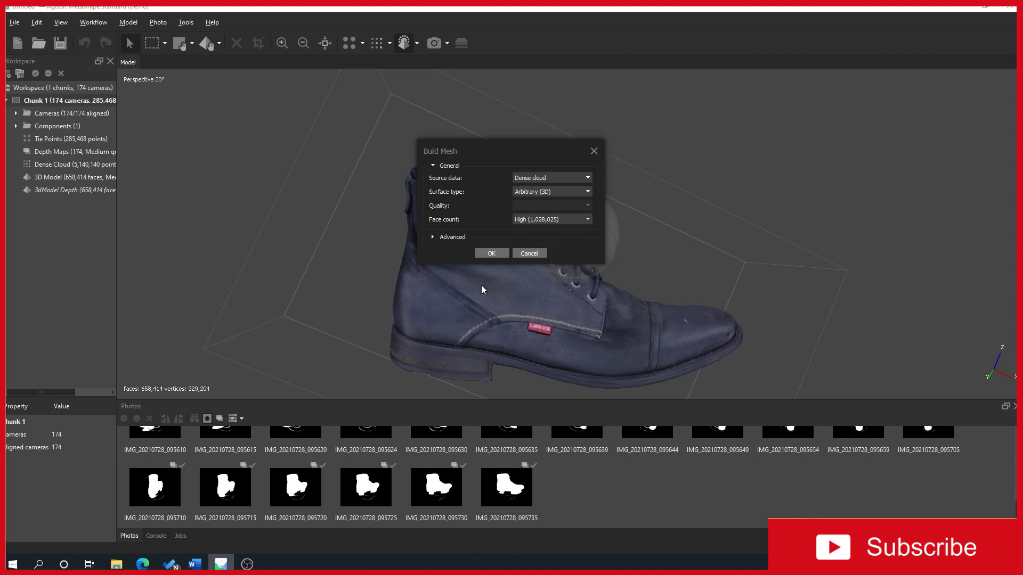
left_click(491, 252)
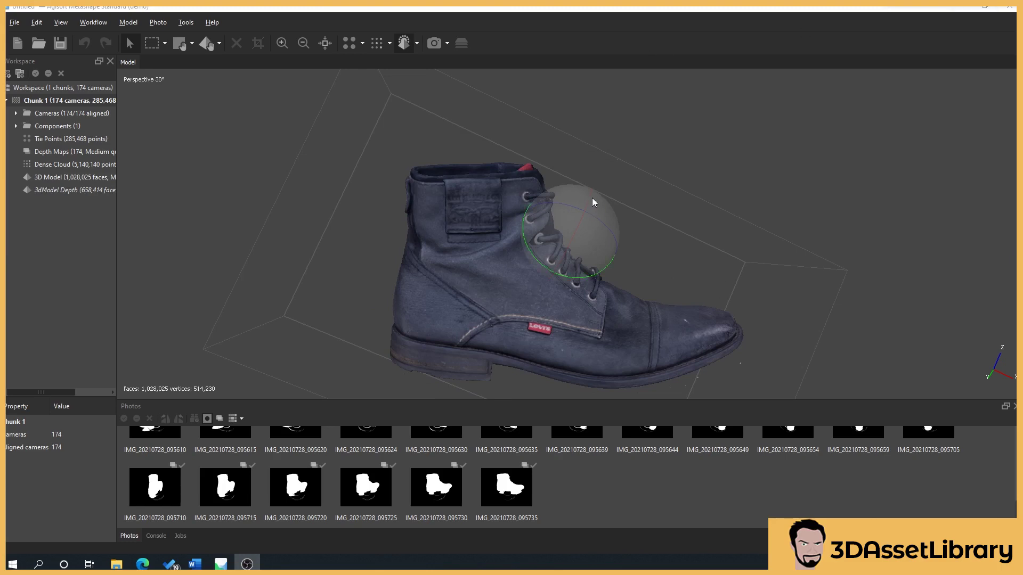
- Orbit and zoom around the new dense-cloud mesh to inspect its toe, sole and heel
left_click_drag(593, 198, 584, 205)
scroll(822, 327, "up", 3)
left_click_drag(822, 327, 565, 213)
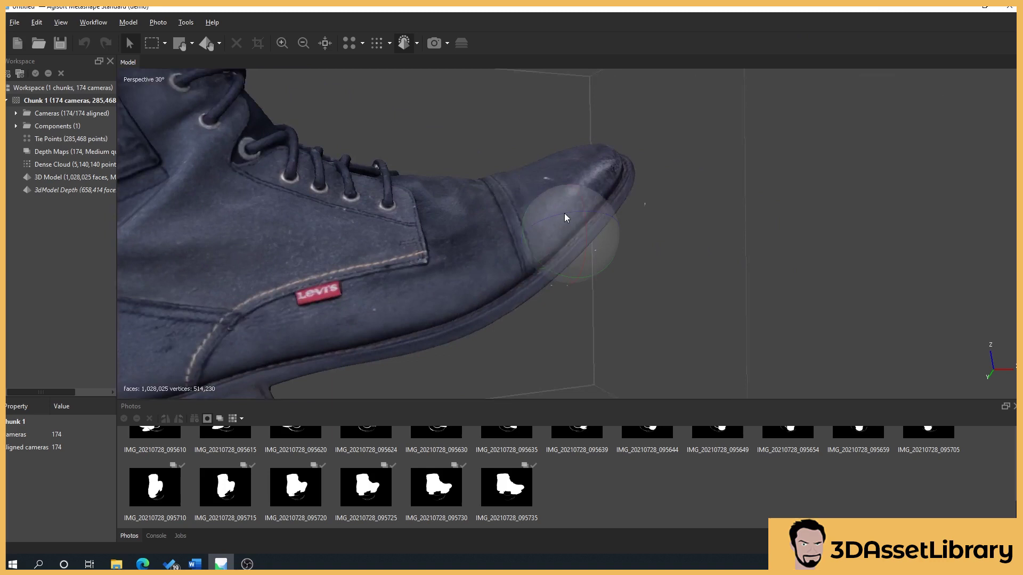
scroll(710, 212, "up", 2)
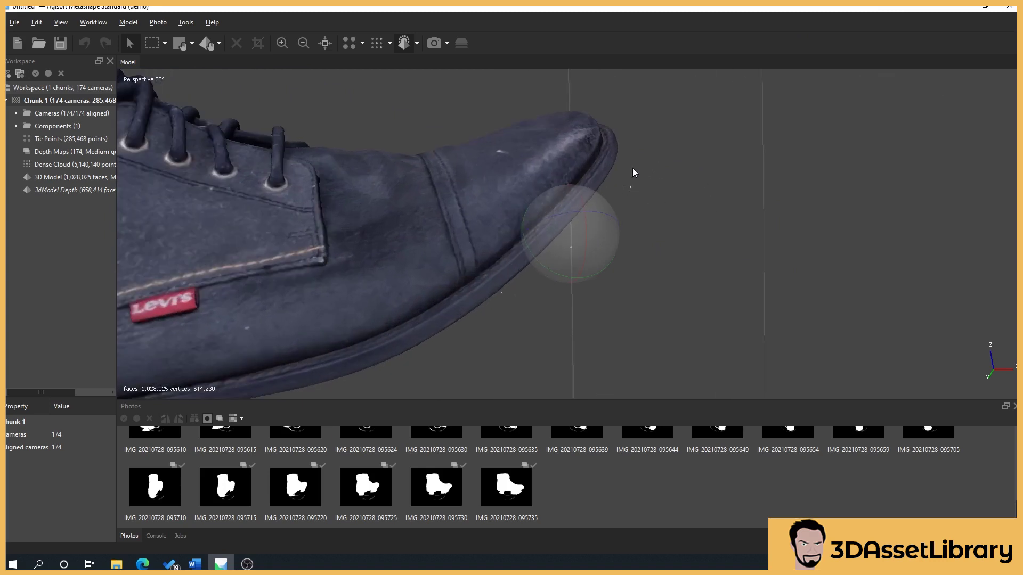
left_click_drag(617, 181, 454, 249)
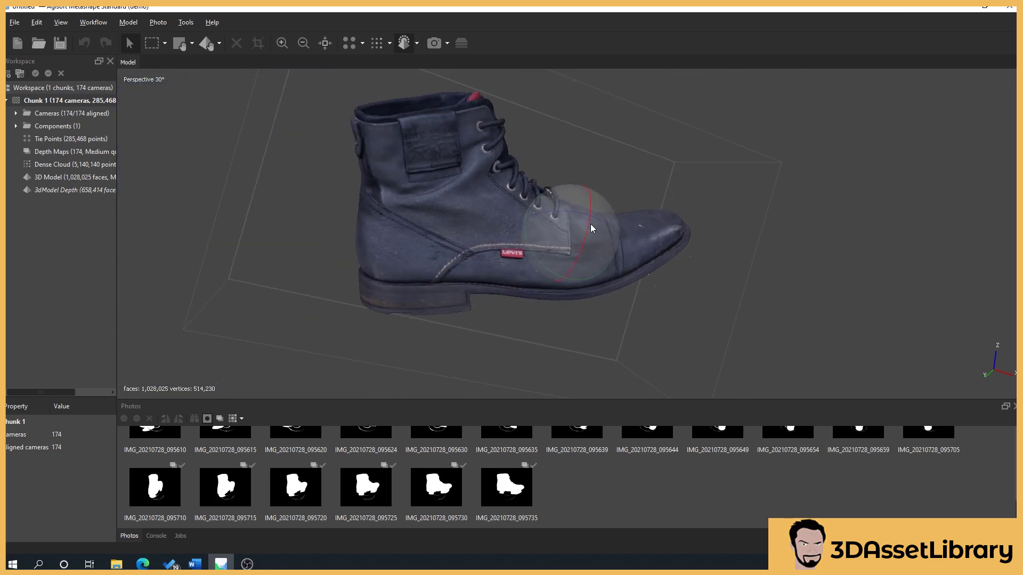
left_click_drag(602, 220, 578, 234)
scroll(436, 279, "up", 5)
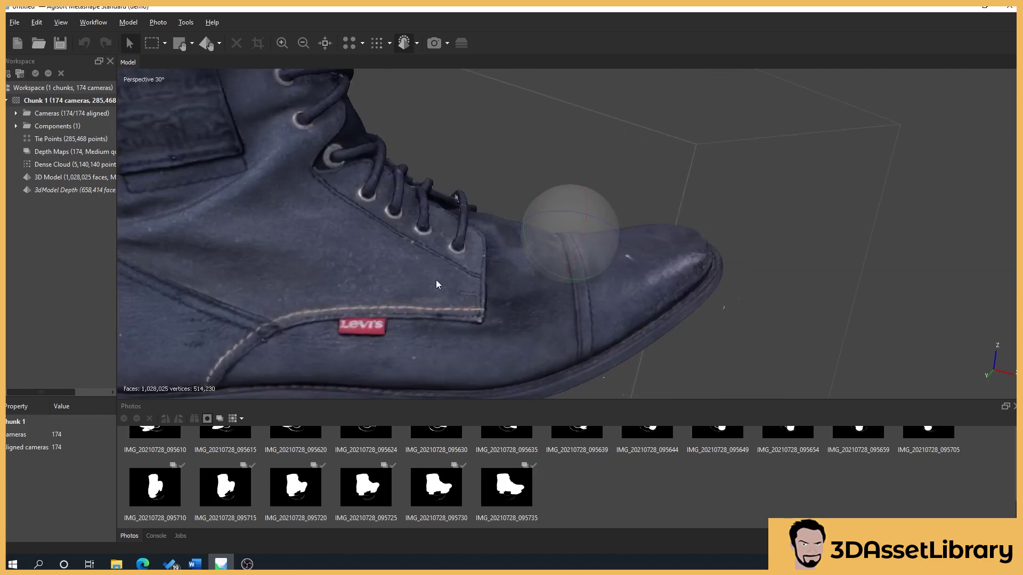
mouse_move(436, 281)
left_mouse_down()
mouse_move(464, 273)
mouse_move(413, 267)
mouse_move(551, 250)
mouse_move(497, 252)
mouse_move(681, 288)
mouse_move(583, 245)
mouse_move(598, 265)
mouse_move(504, 282)
mouse_move(437, 269)
left_mouse_up()
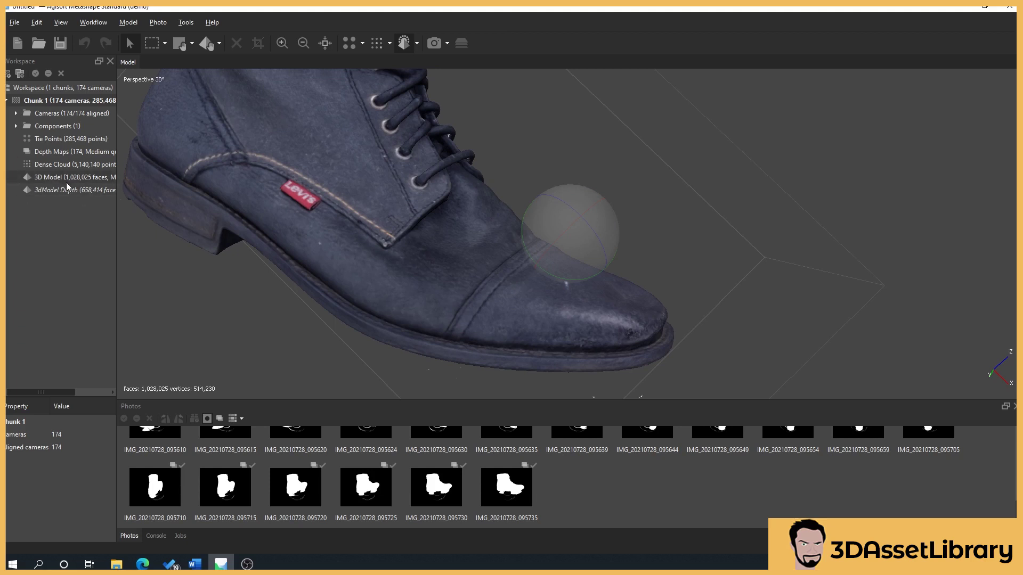
- Switch between 3dModel Depth and 3D Model, panning to the toe and checking 3D Model's properties
double_click(101, 190)
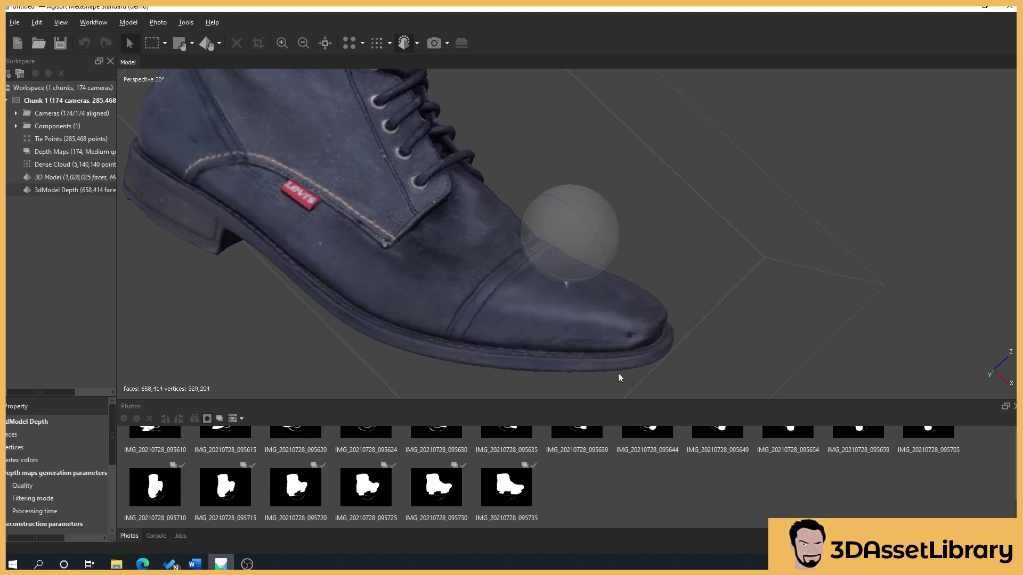
scroll(639, 325, "up", 3)
right_click_drag(609, 291, 493, 271)
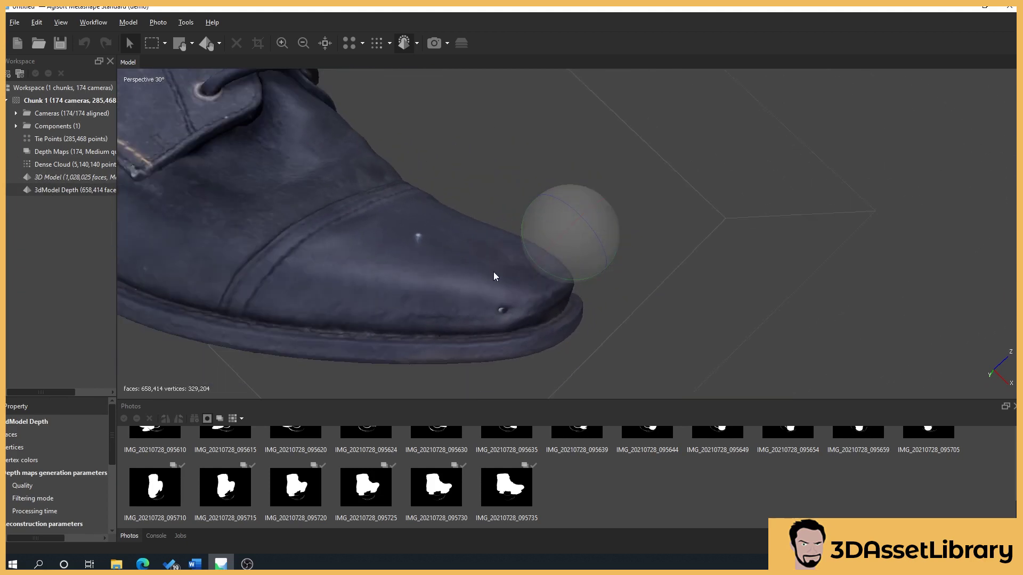
double_click(75, 180)
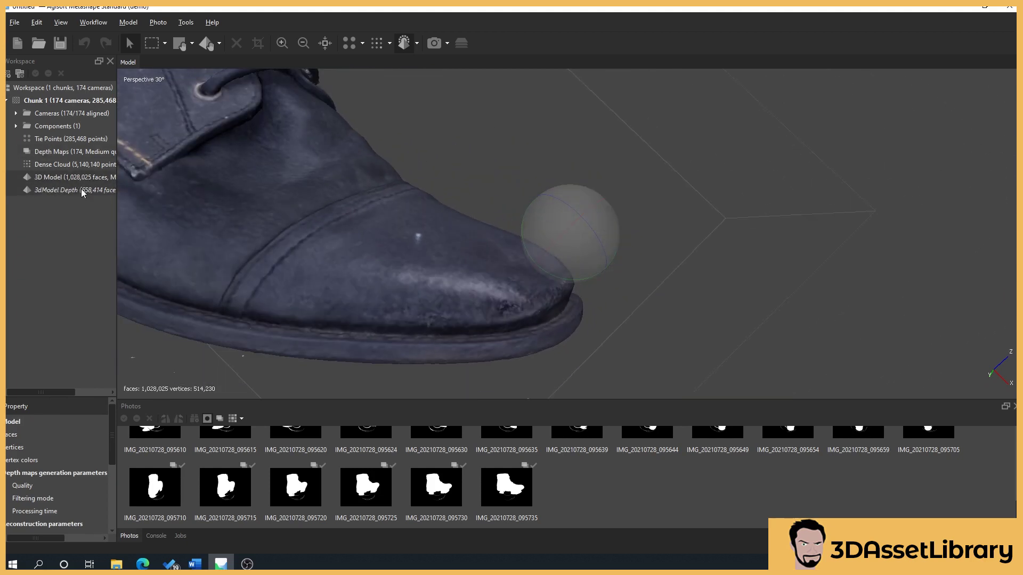
left_click(84, 178)
- Toggle repeatedly between the two meshes while orbiting the shoe to compare them
double_click(88, 190)
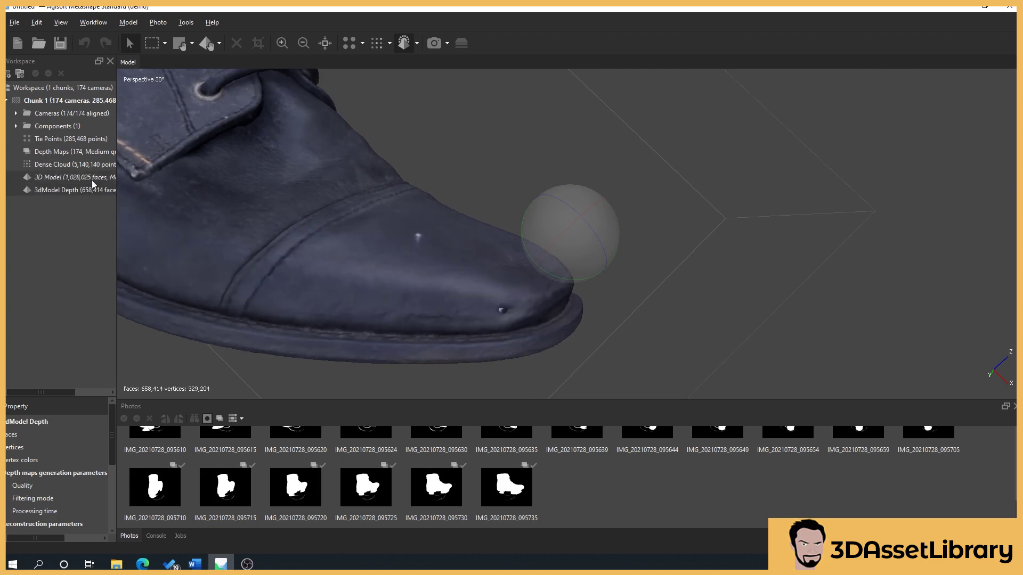
double_click(92, 177)
double_click(95, 190)
scroll(354, 290, "down", 5)
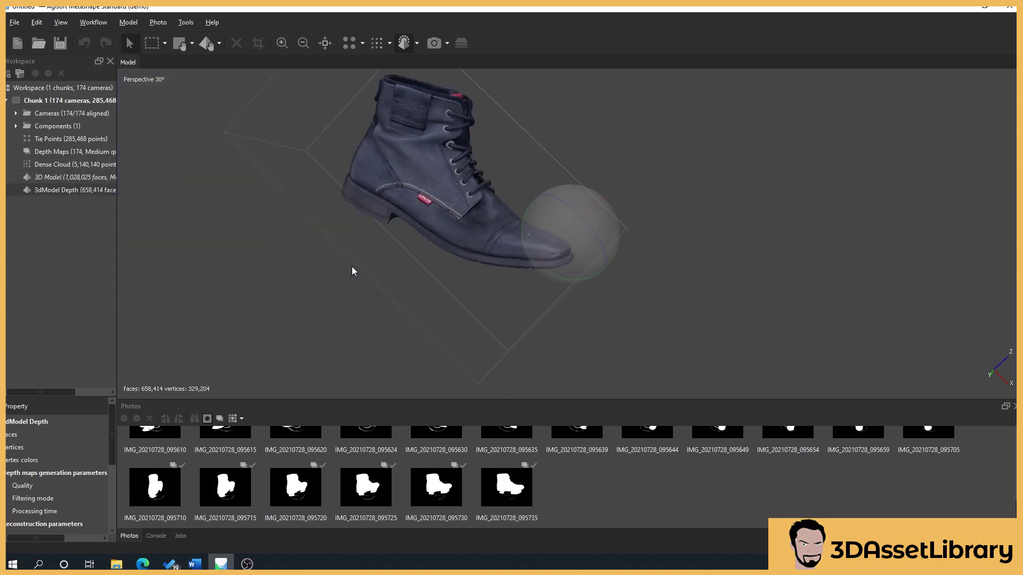
scroll(469, 320, "up", 5)
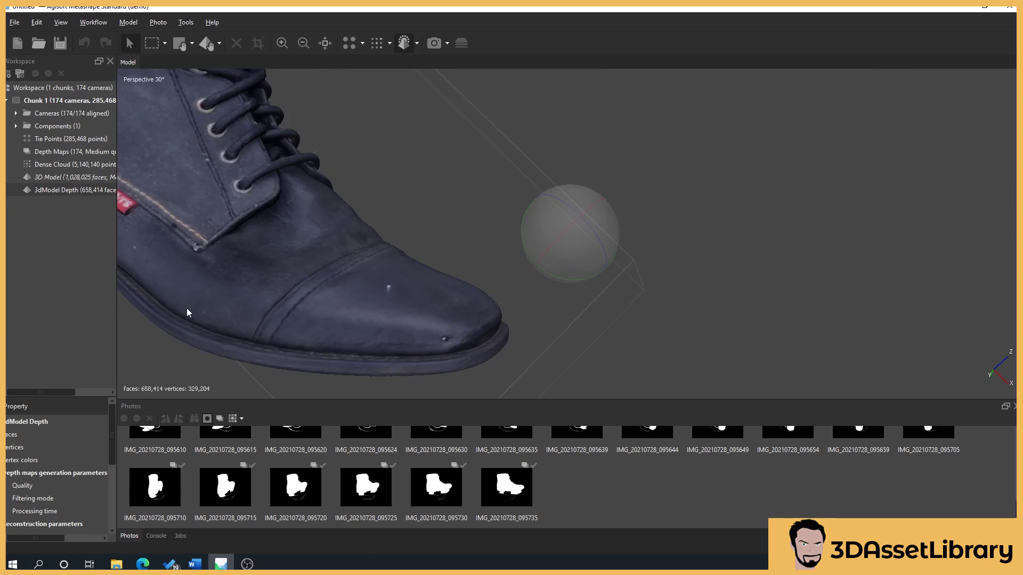
double_click(58, 178)
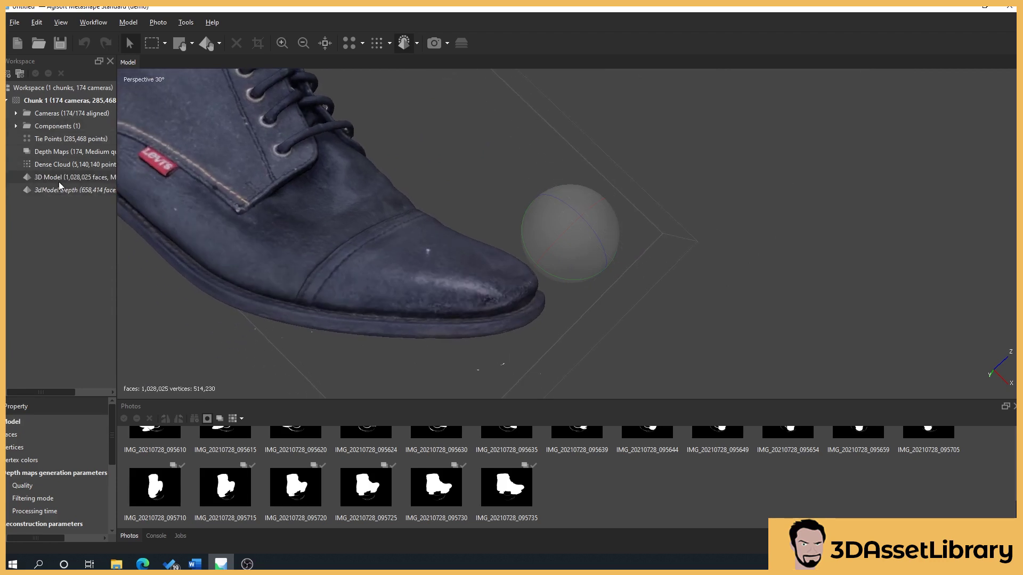
left_click_drag(404, 304, 537, 227)
- Compare the 658,414-face depth mesh and 3D Model from the laced side and opening
double_click(54, 190)
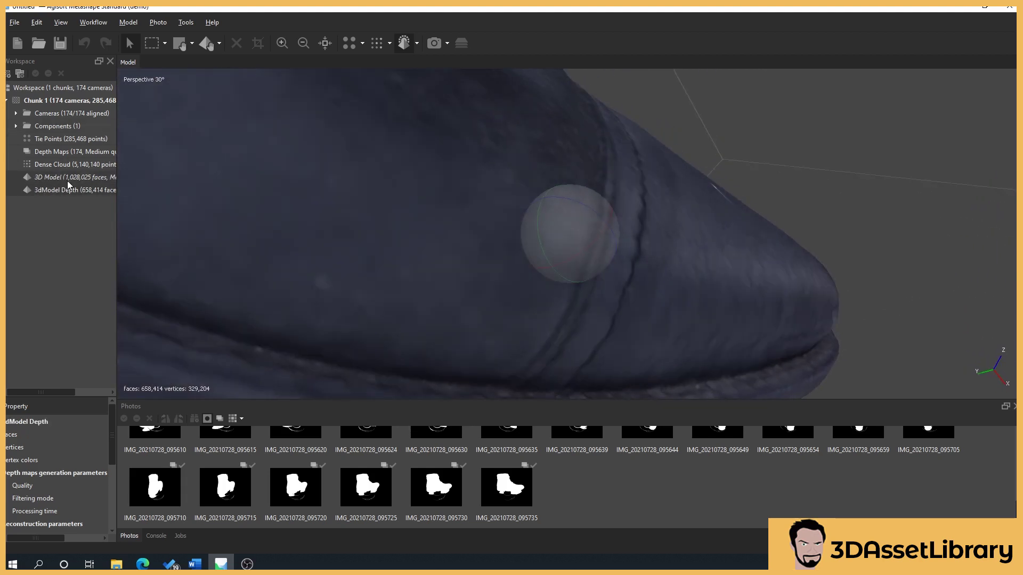
scroll(666, 299, "down", 5)
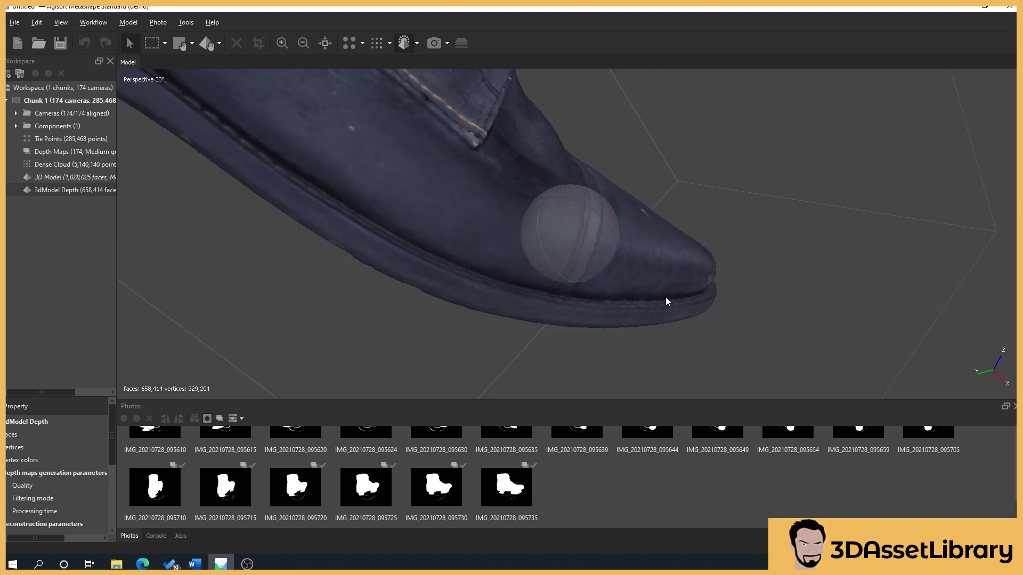
left_click_drag(642, 237, 638, 271)
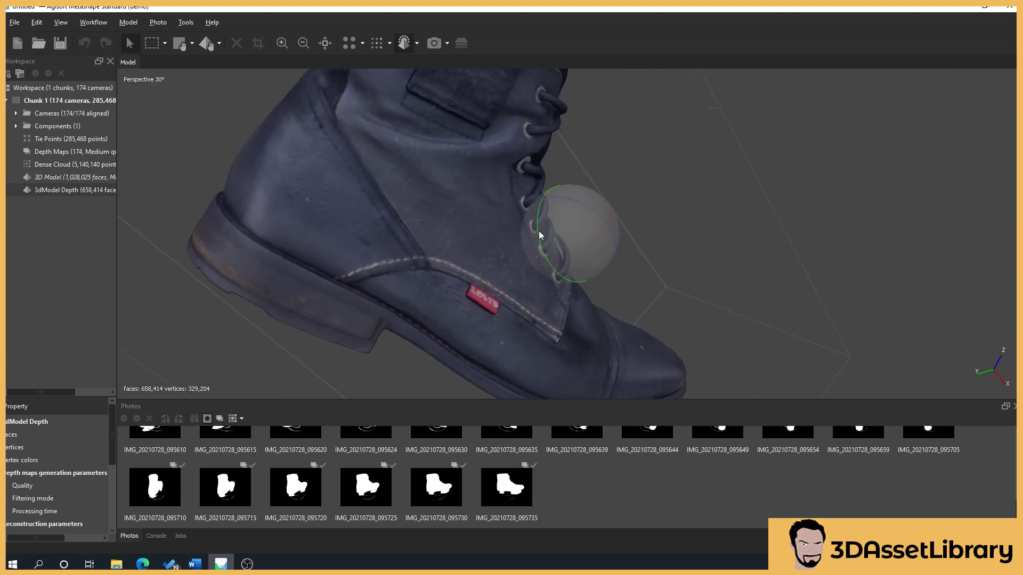
left_click_drag(538, 231, 559, 299)
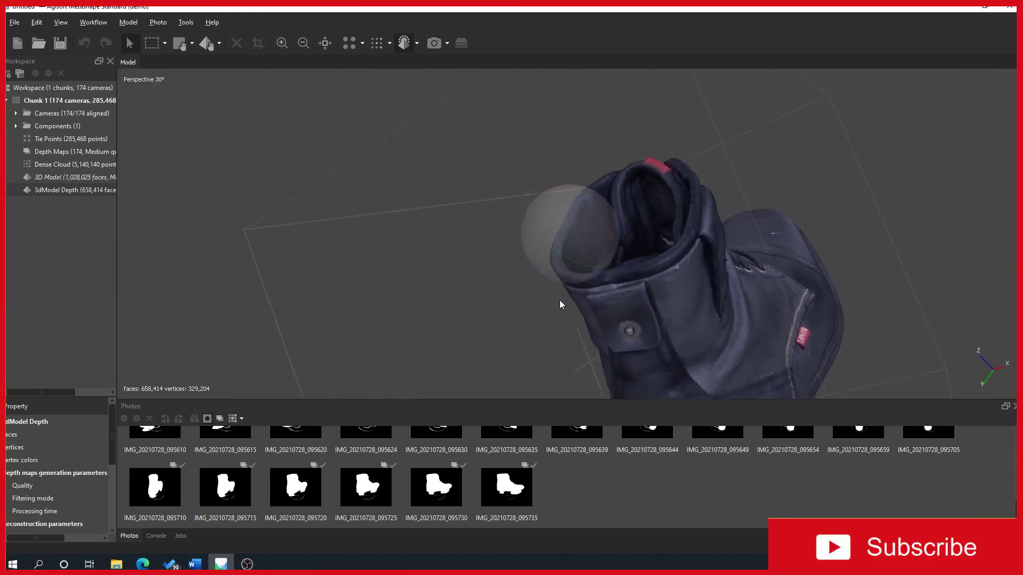
double_click(59, 176)
scroll(542, 271, "up", 3)
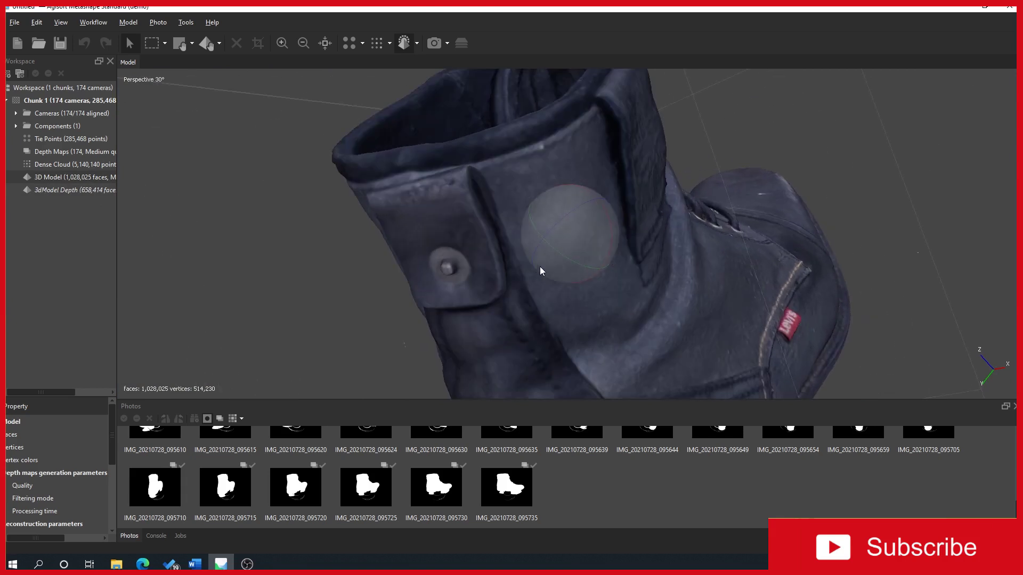
left_click_drag(573, 236, 601, 271)
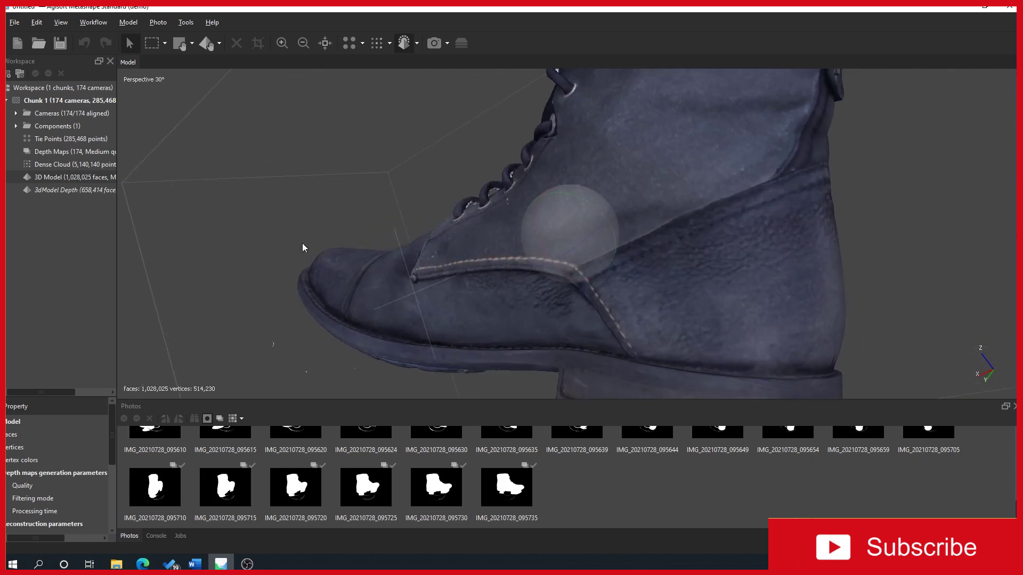
- End with the 3D Model displayed, orbiting to examine its toe and welt edge
double_click(110, 192)
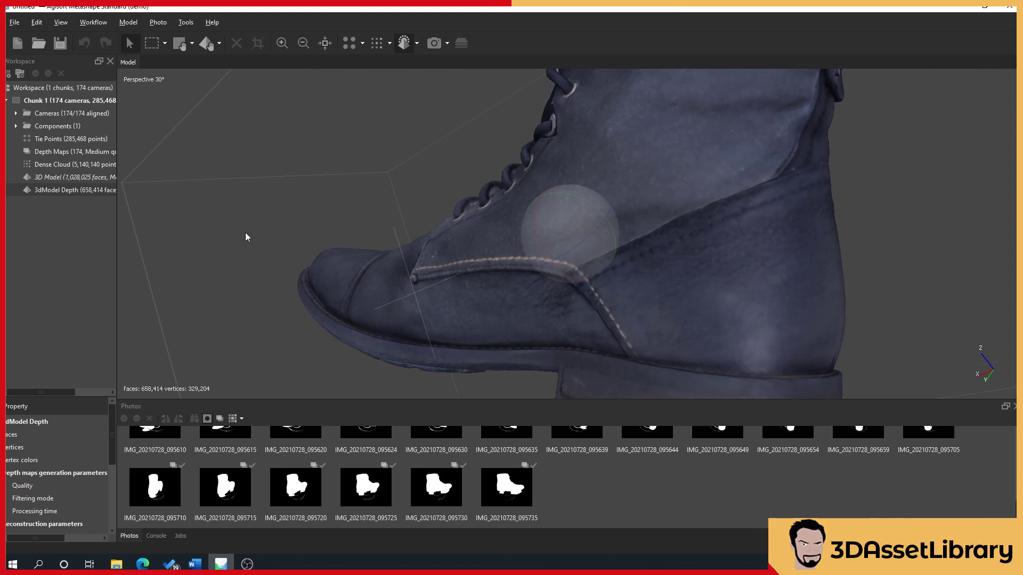
scroll(245, 232, "down", 3)
scroll(415, 247, "down", 2)
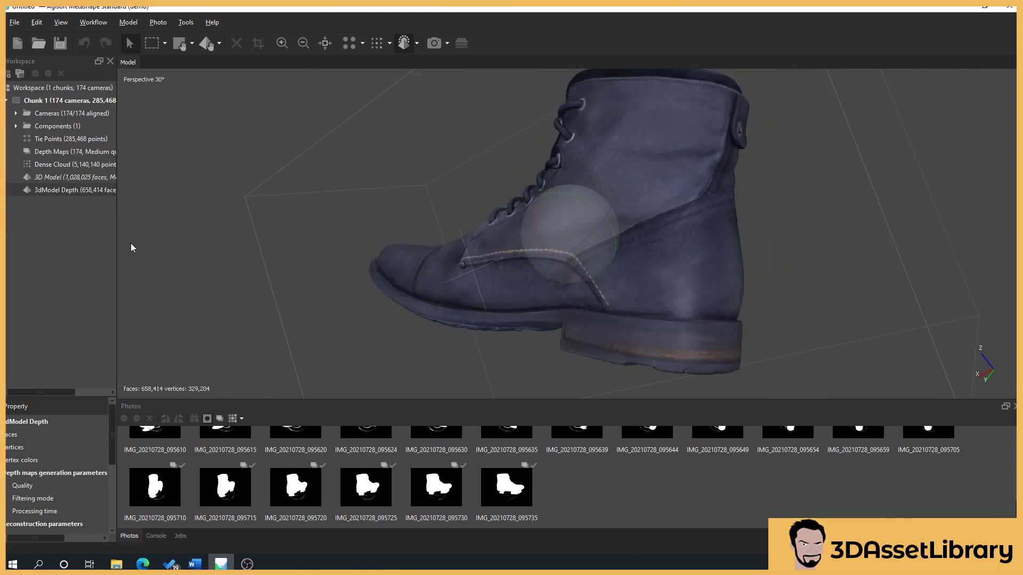
scroll(432, 306, "up", 4)
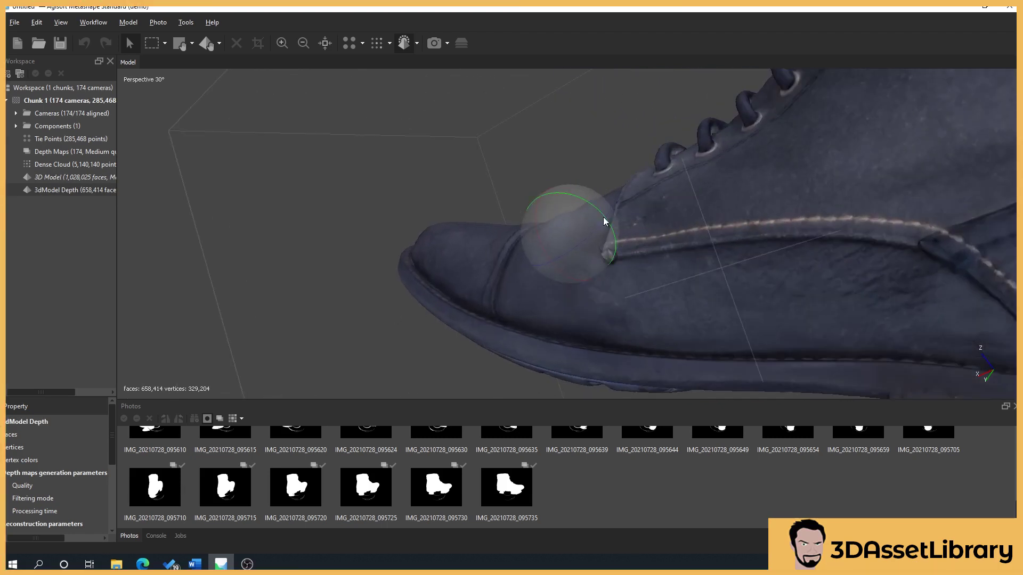
left_click_drag(603, 217, 541, 277)
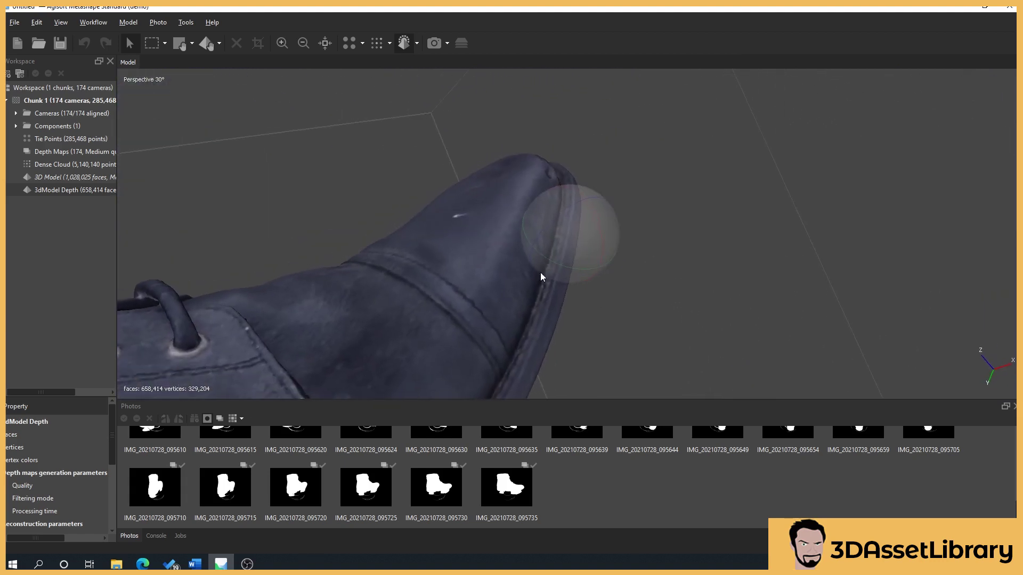
double_click(52, 180)
left_click_drag(635, 193, 439, 291)
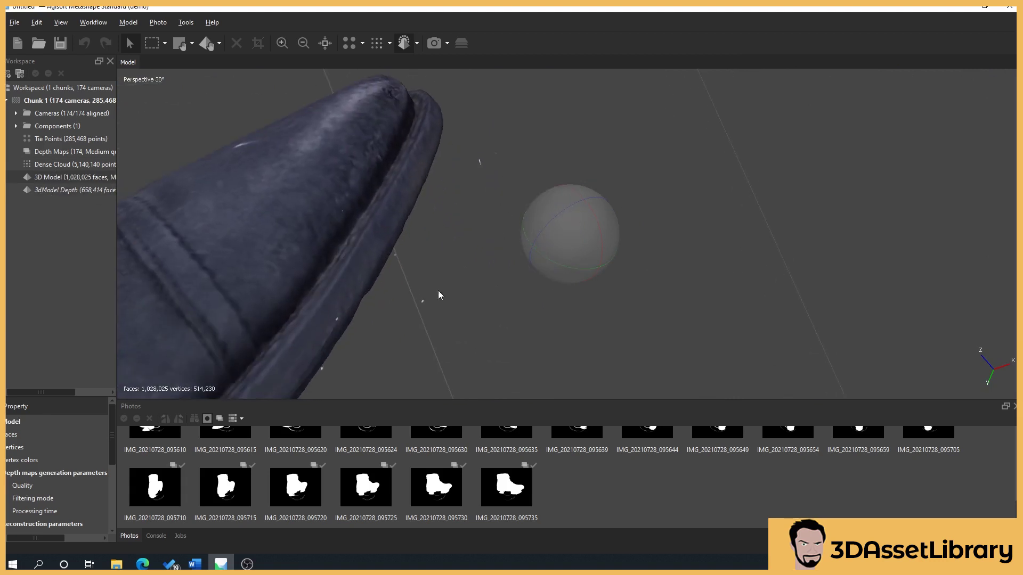
left_click_drag(534, 248, 591, 234)
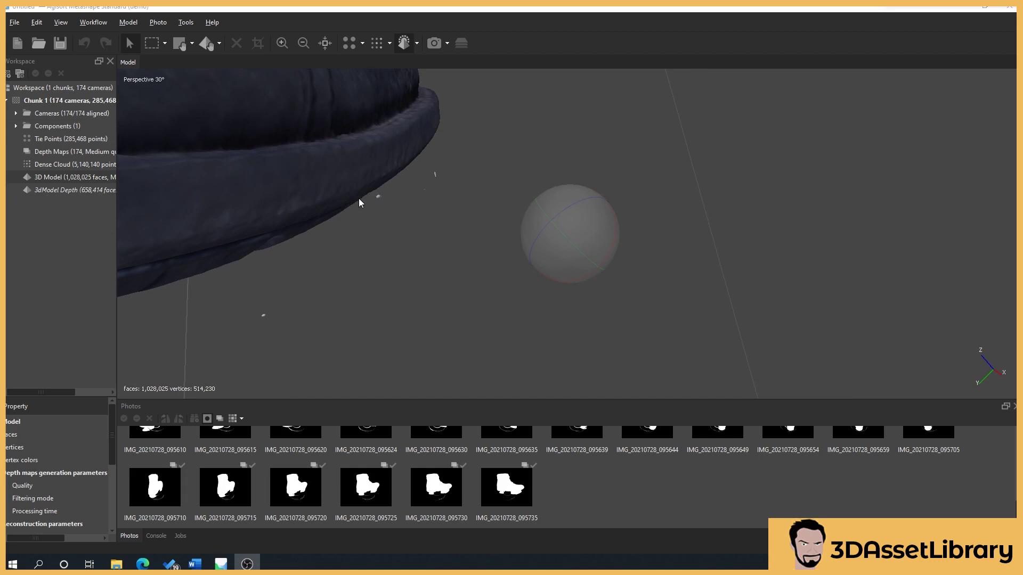
- Box-select and delete the stray fragment below the toe, leaving 1,027,933 faces
left_click_drag(359, 198, 606, 243)
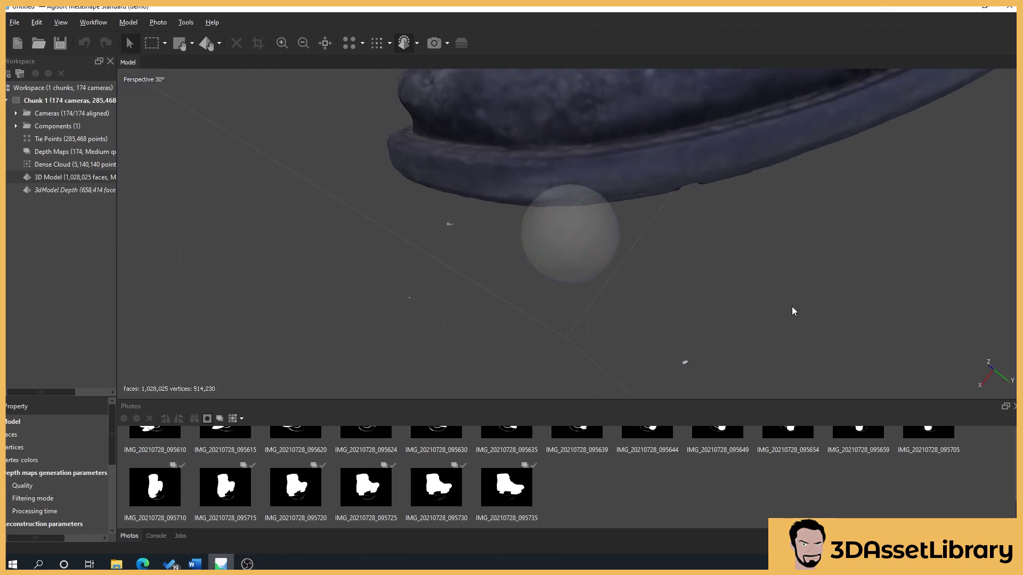
left_click_drag(793, 311, 486, 333)
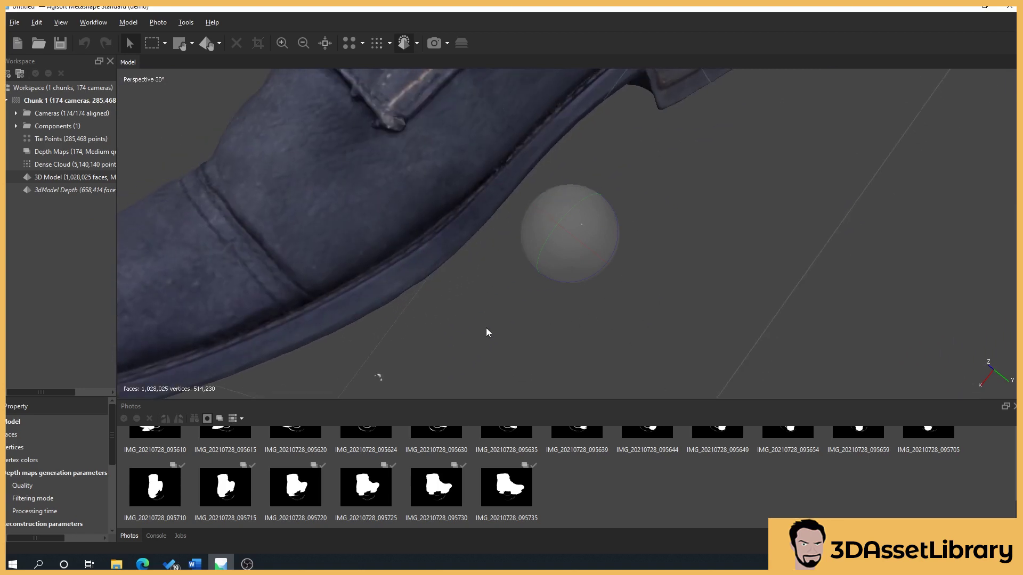
left_click_drag(582, 241, 441, 185)
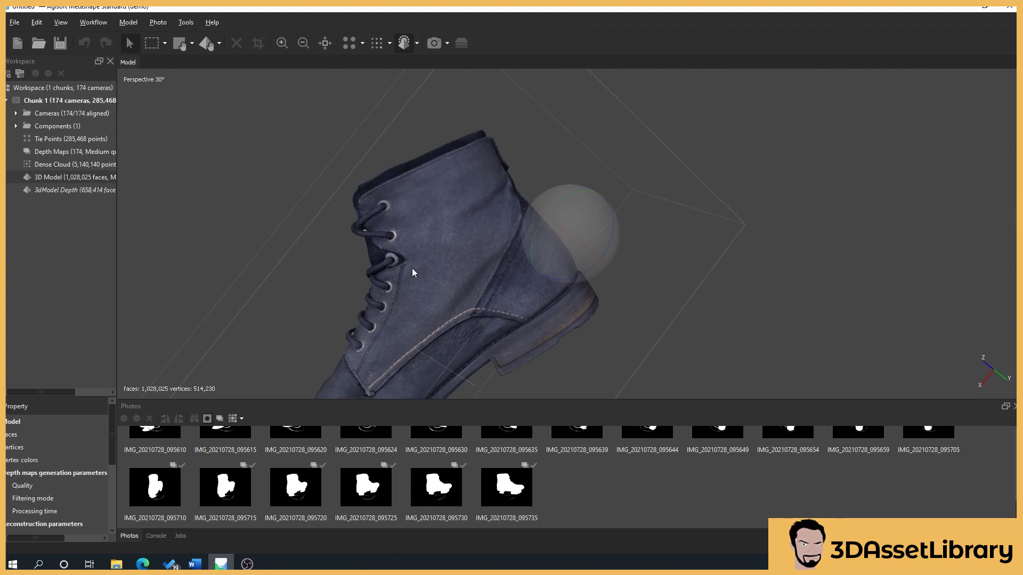
left_click_drag(412, 273, 476, 267)
left_click(151, 43)
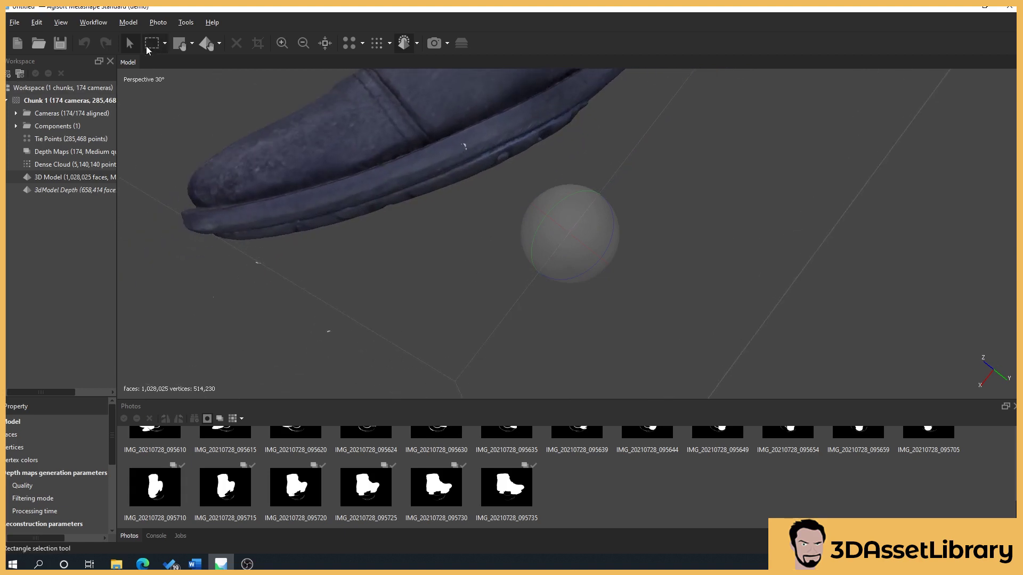
left_click_drag(317, 325, 442, 334)
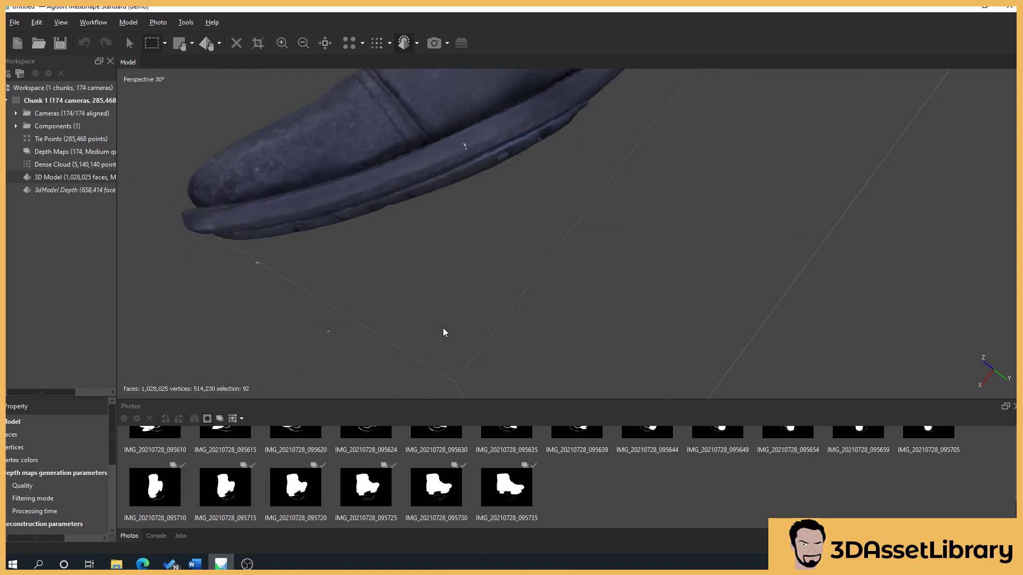
key("Delete")
left_click(129, 43)
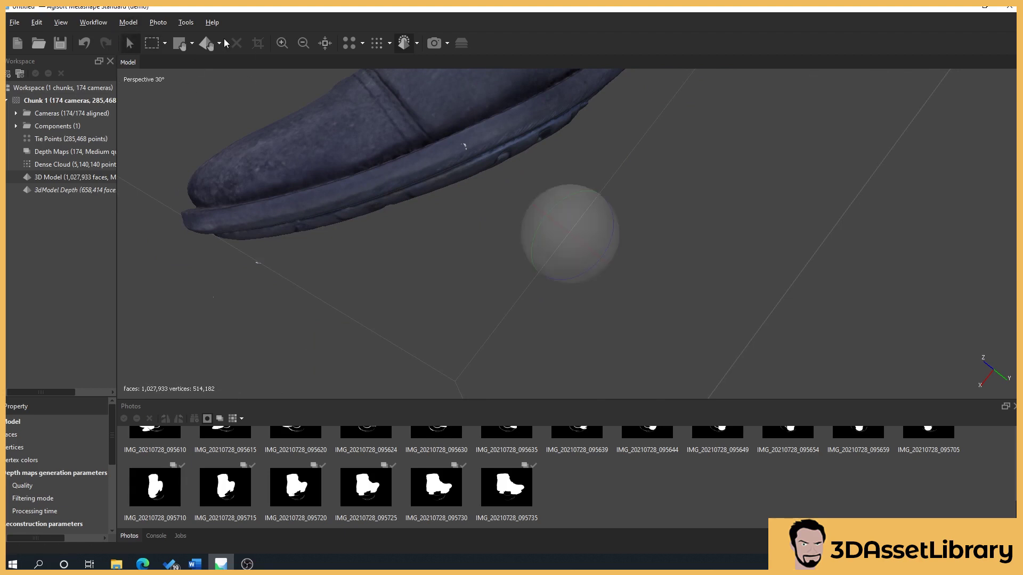
left_click(127, 22)
- Gradually select by connected component size at near-100% level and delete the 2,986 fragment faces
left_click(178, 94)
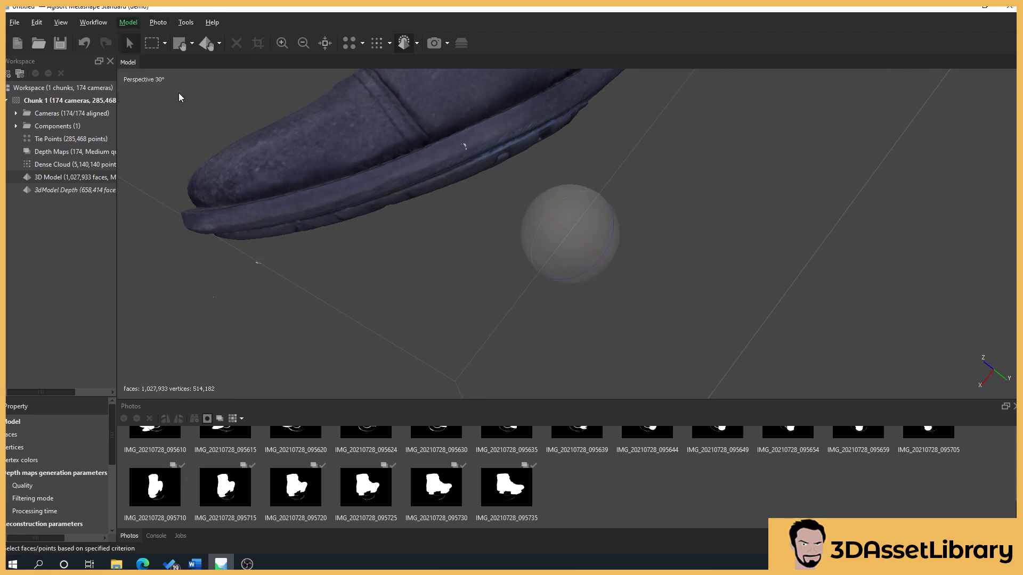
left_click(500, 263)
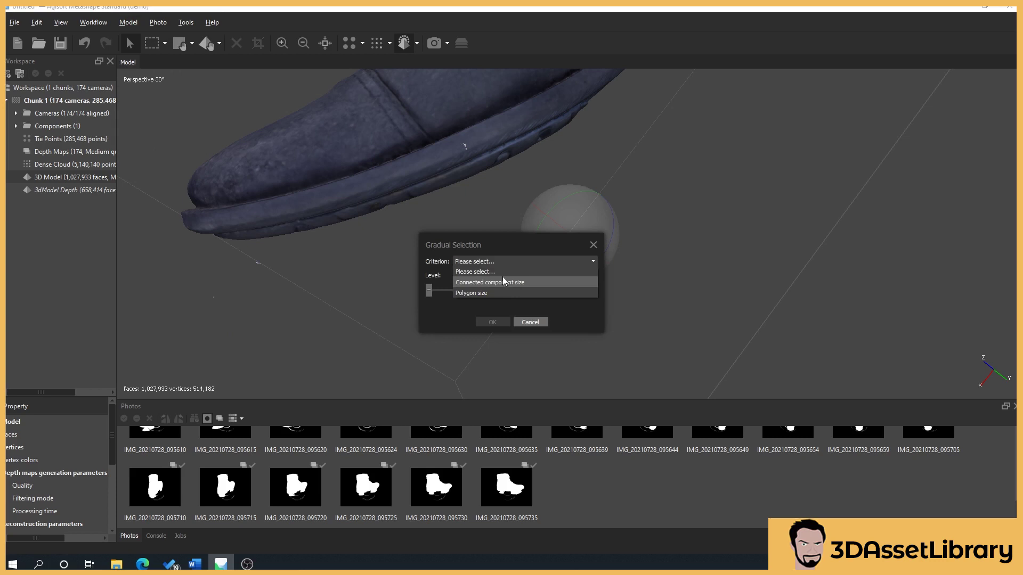
left_click(496, 283)
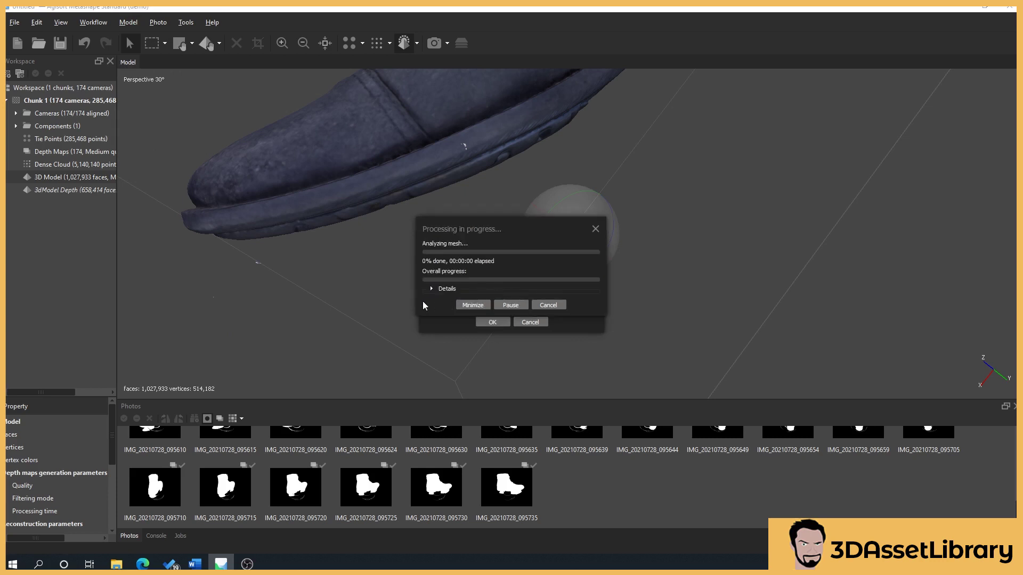
left_click_drag(428, 290, 593, 296)
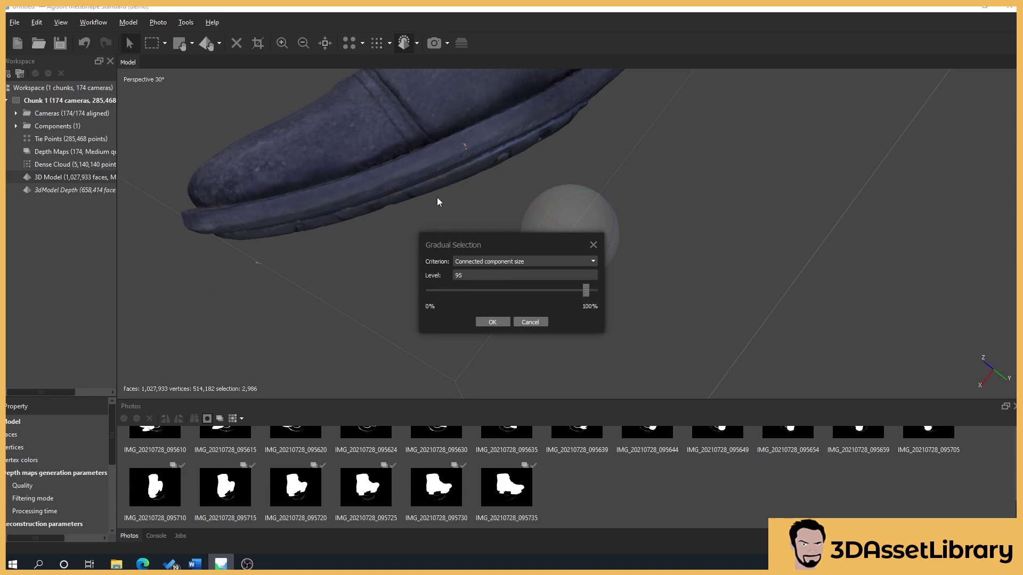
left_click(492, 321)
left_click_drag(495, 327, 554, 261)
left_click_drag(551, 304, 584, 270)
key("Delete")
left_click_drag(560, 207, 538, 239)
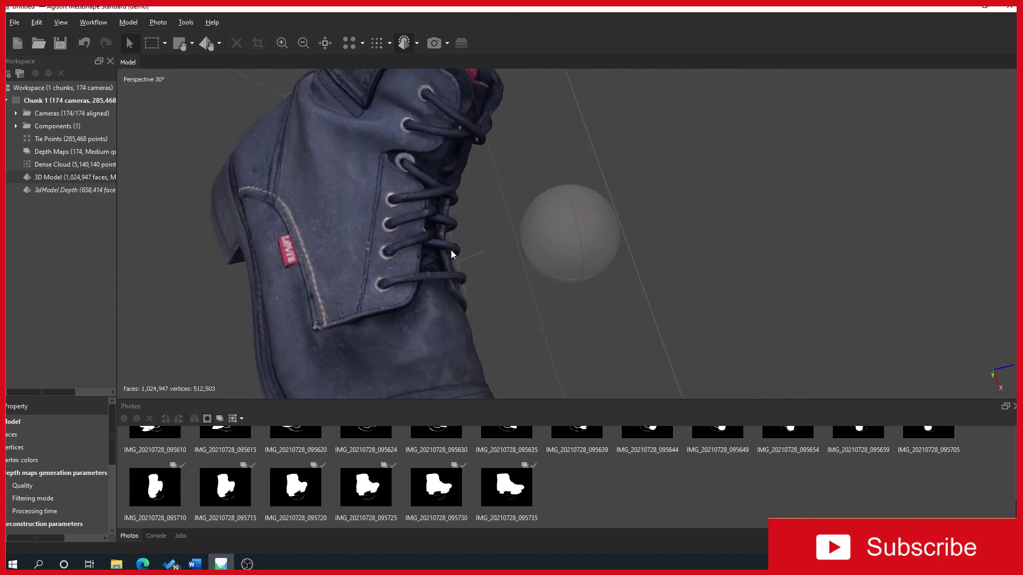
- Compare 3dModel Depth and the cleaned 3D Model around the collar, laces and side
double_click(62, 189)
left_click_drag(701, 262, 410, 246)
scroll(379, 292, "up", 5)
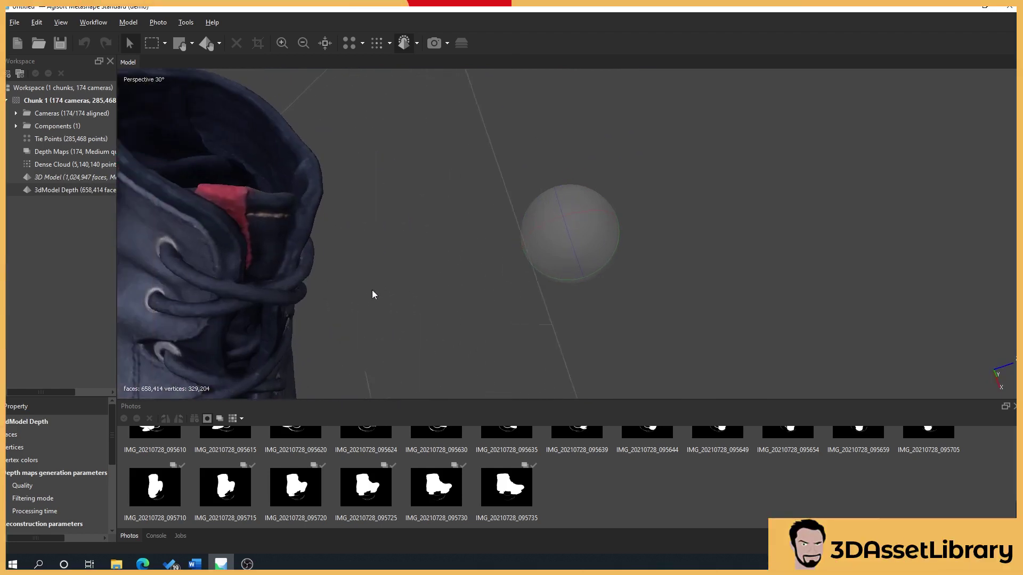
double_click(49, 178)
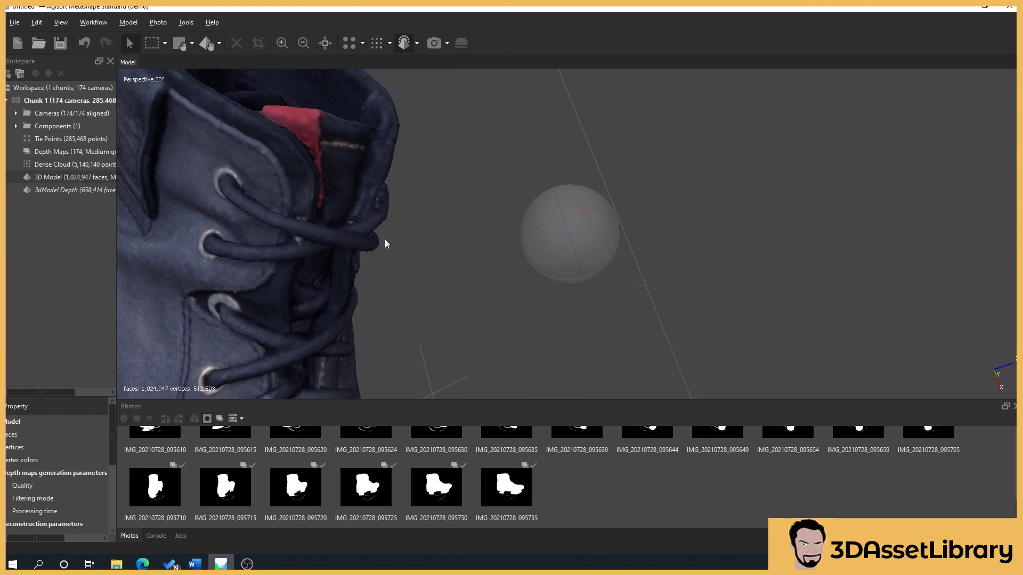
left_click_drag(579, 235, 378, 174)
double_click(91, 189)
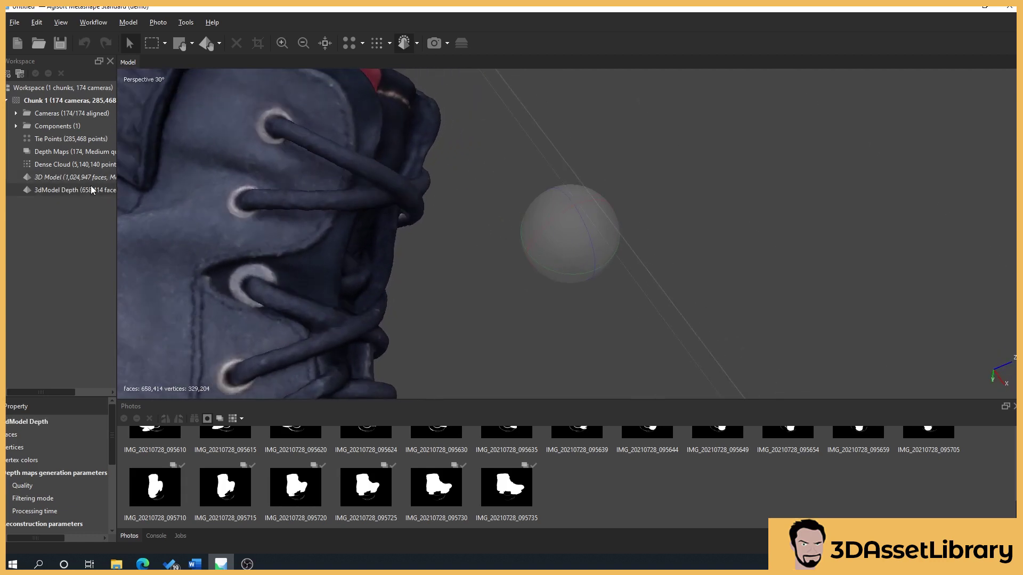
left_click_drag(400, 308, 613, 350)
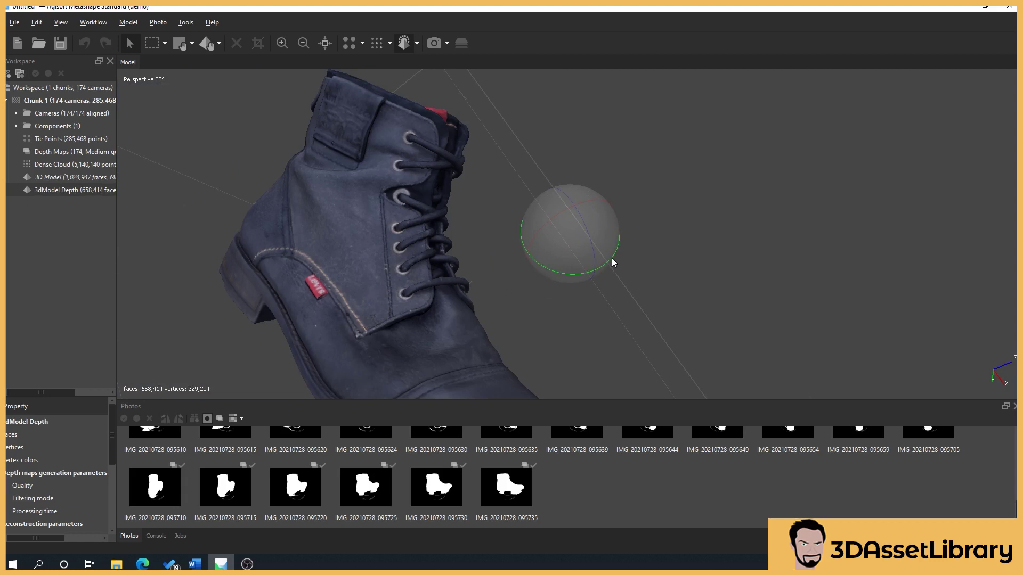
left_click_drag(612, 260, 689, 244)
- Zoom onto the toe, compare both meshes, and finish with 3dModel Depth displayed
scroll(676, 245, "down", 6)
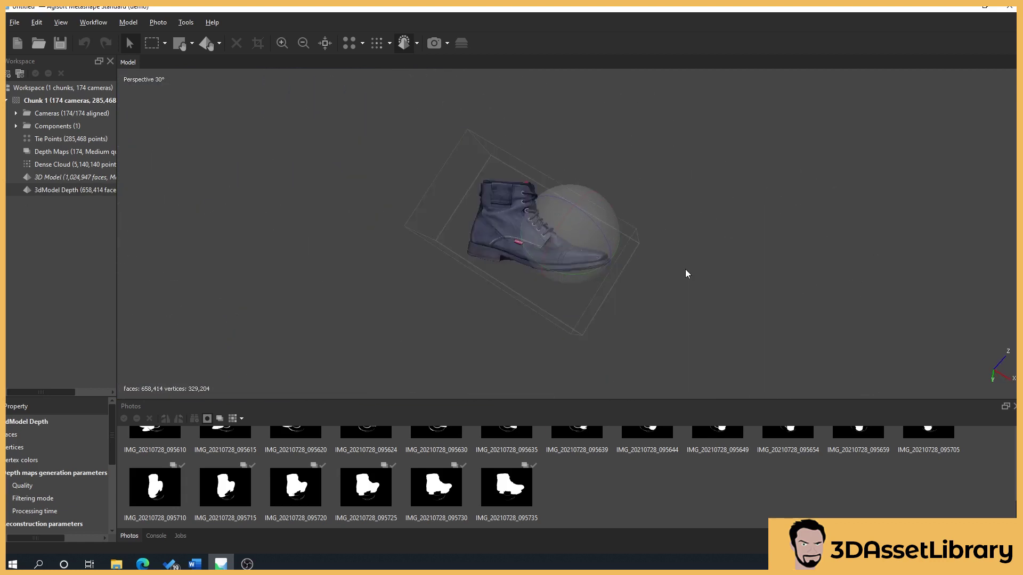
scroll(685, 270, "up", 4)
scroll(692, 288, "up", 3)
right_click_drag(709, 303, 555, 230)
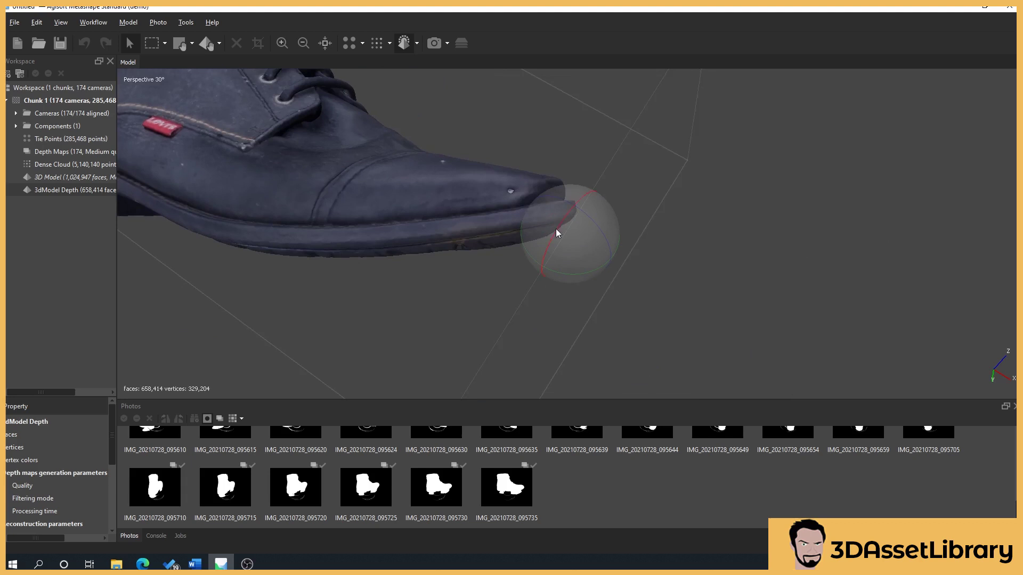
scroll(454, 258, "up", 4)
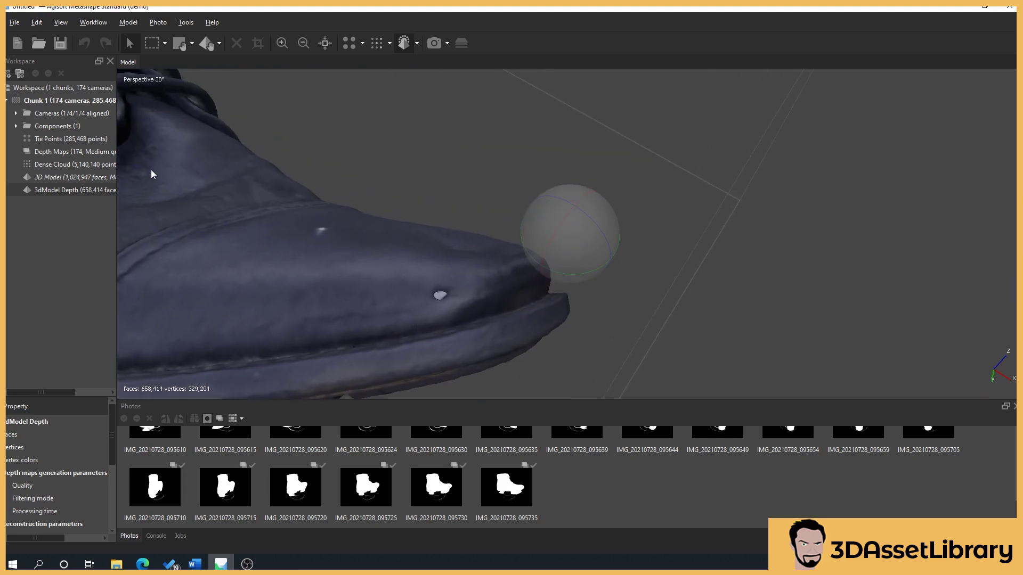
double_click(68, 182)
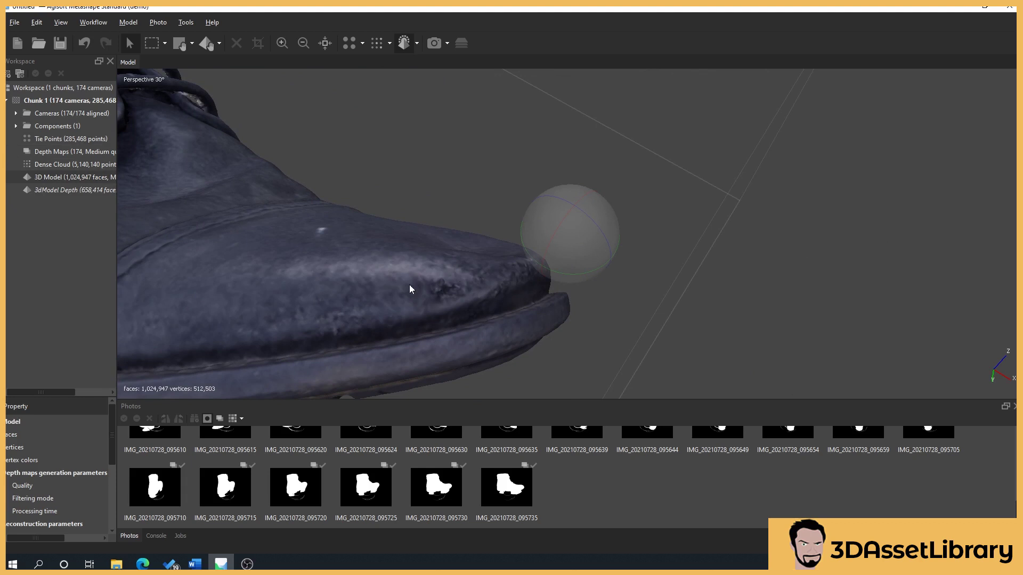
double_click(96, 188)
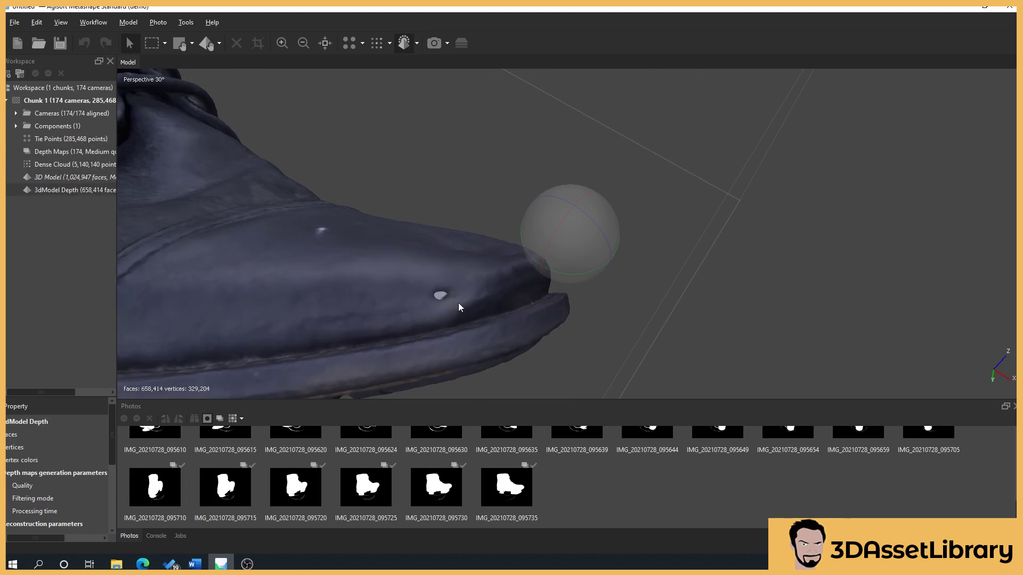
left_click_drag(551, 239, 391, 338)
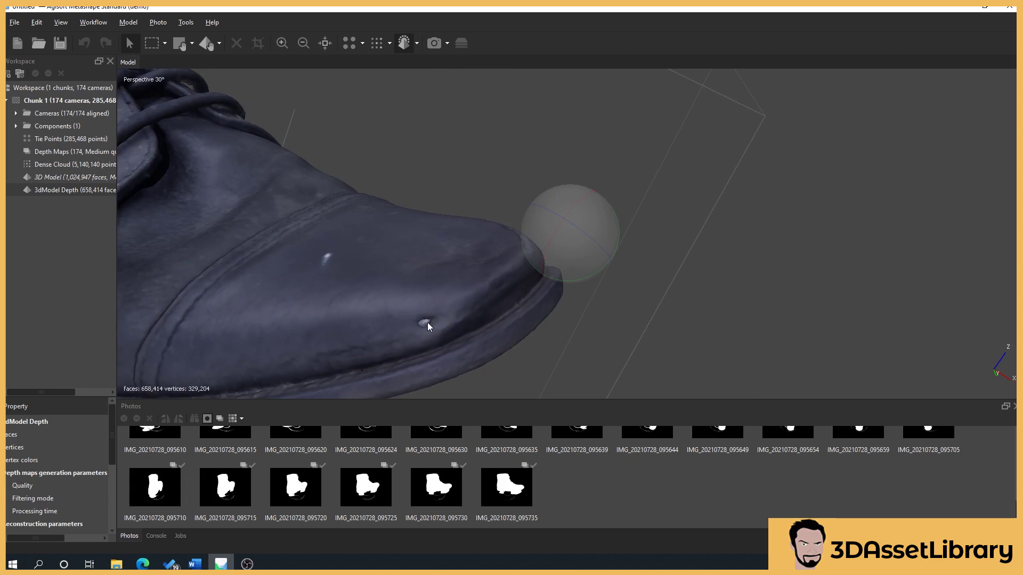